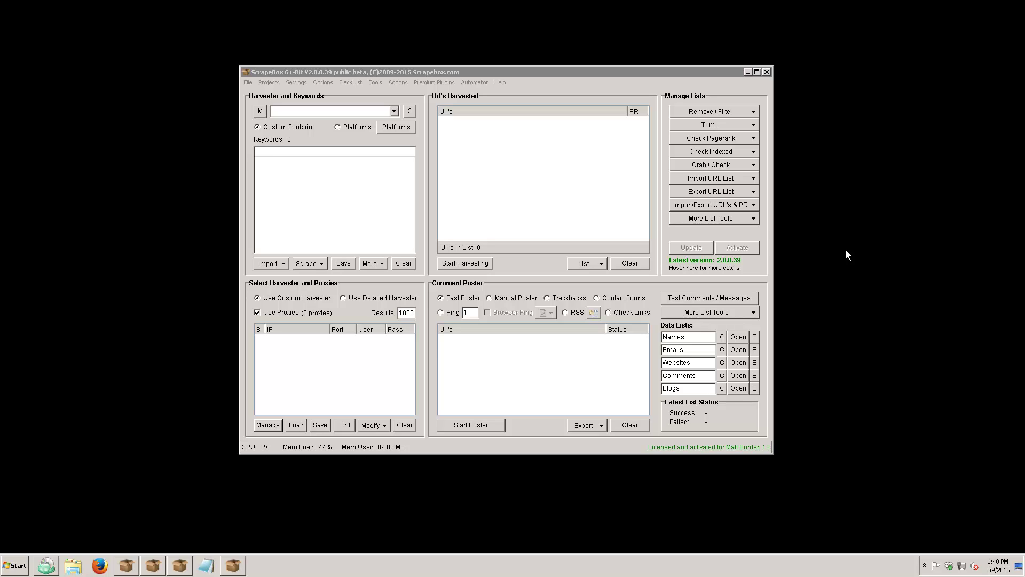
- Configure the proxy manager to save passed proxies every 60 seconds to a file named "passed proxies" in the Business\~vids folder
click(270, 429)
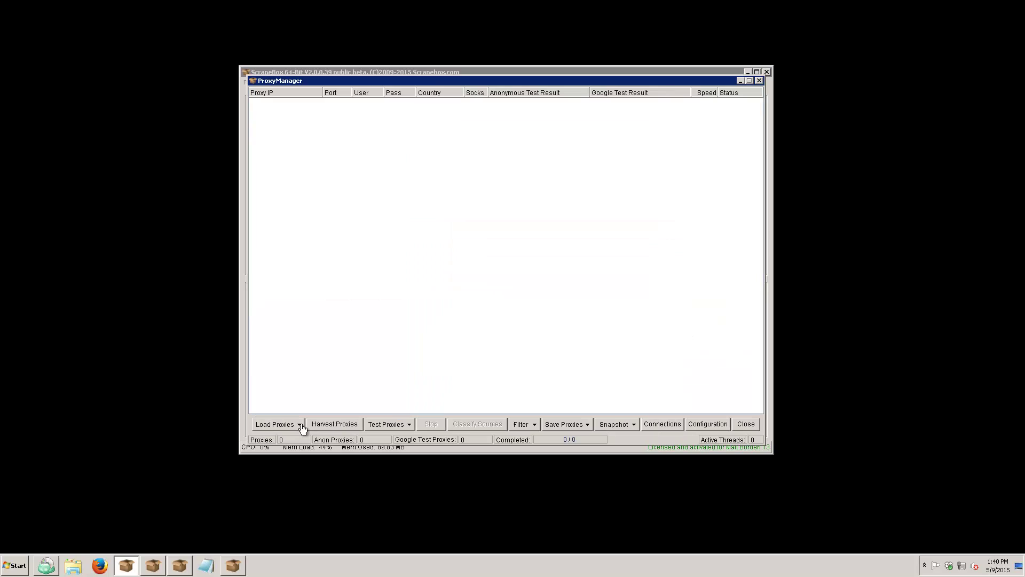
click(696, 427)
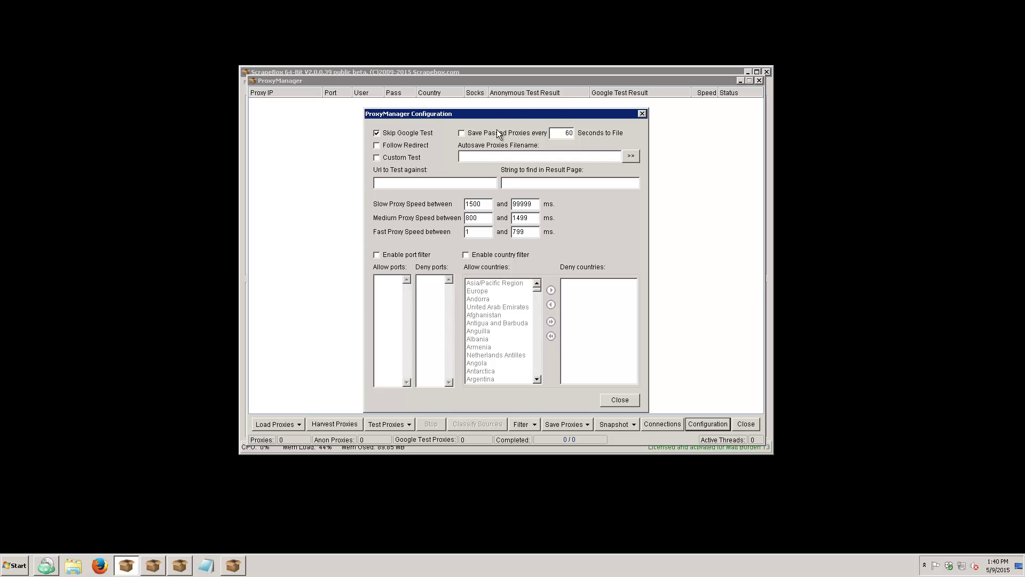
click(483, 134)
drag(557, 132, 623, 134)
click(629, 163)
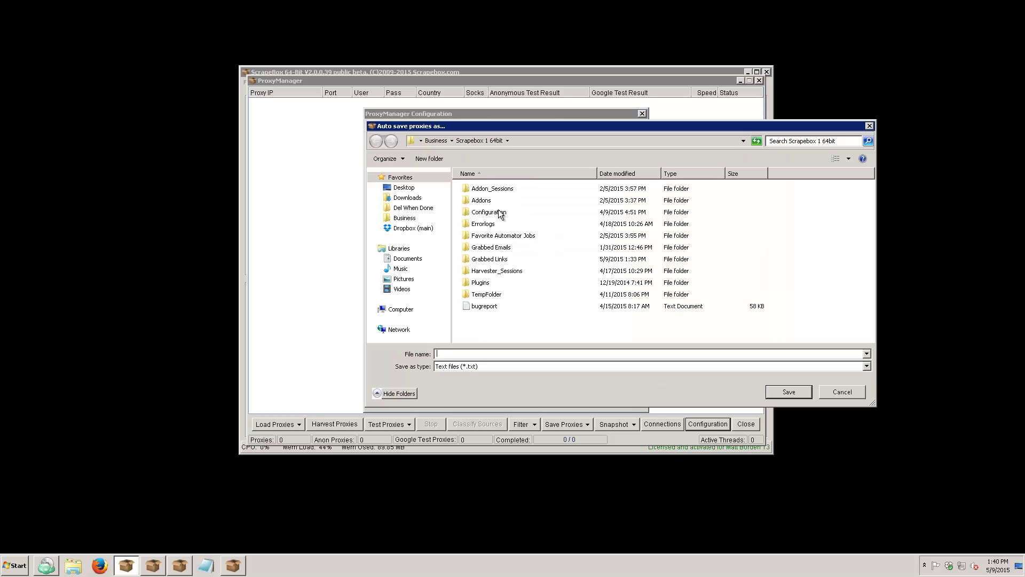
click(412, 219)
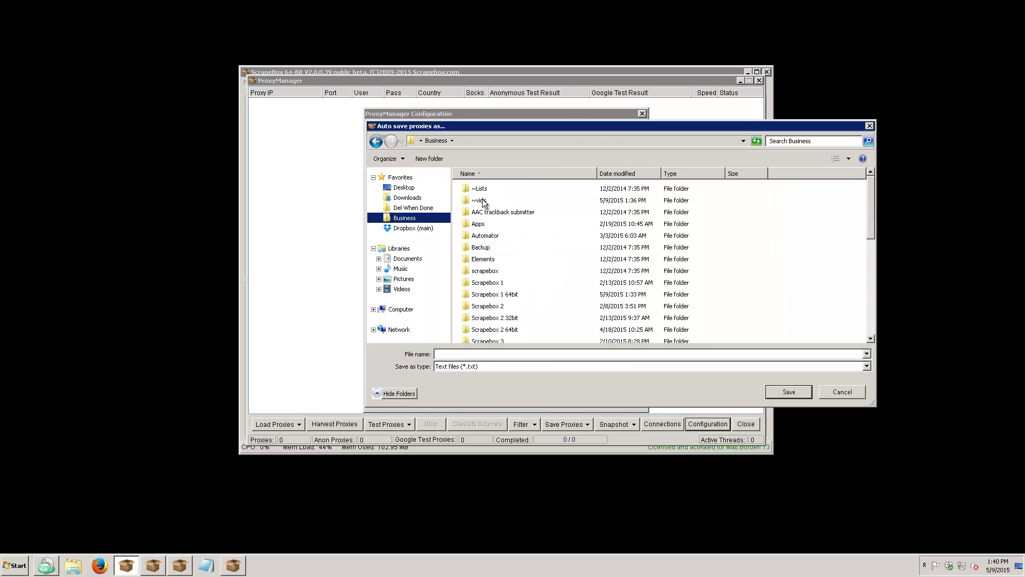
double_click(482, 200)
text(passed prox)
key(Return)
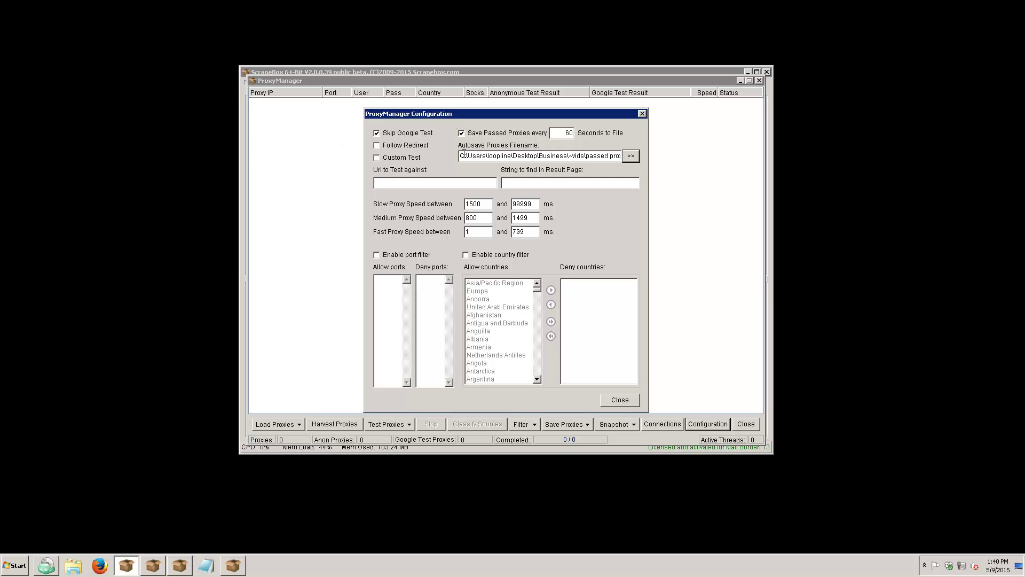
click(628, 402)
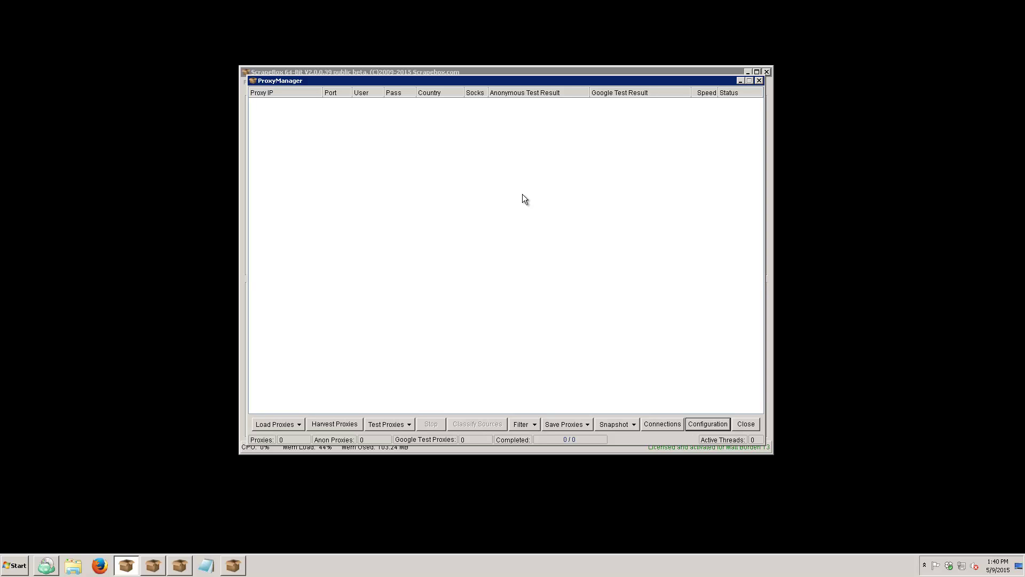
- Harvest proxies from custom sources 1, 2 and 3 into the proxy manager and test all of them
click(324, 423)
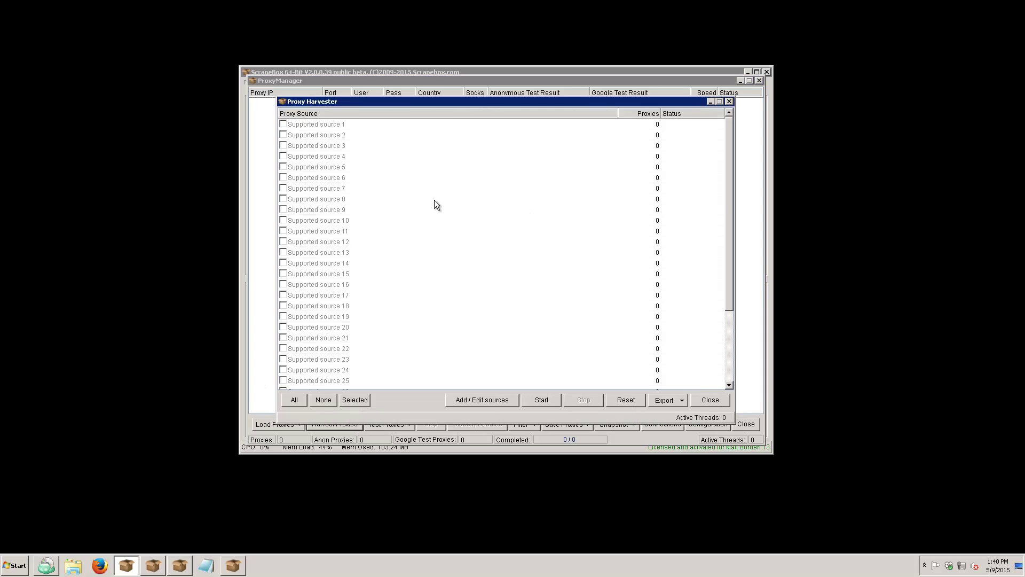
click(726, 373)
click(535, 400)
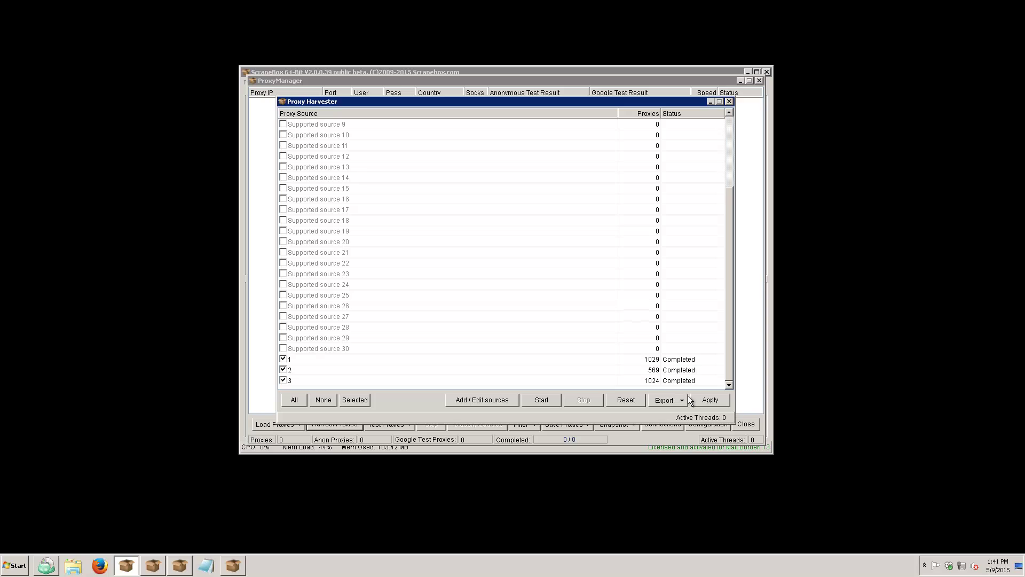
click(714, 400)
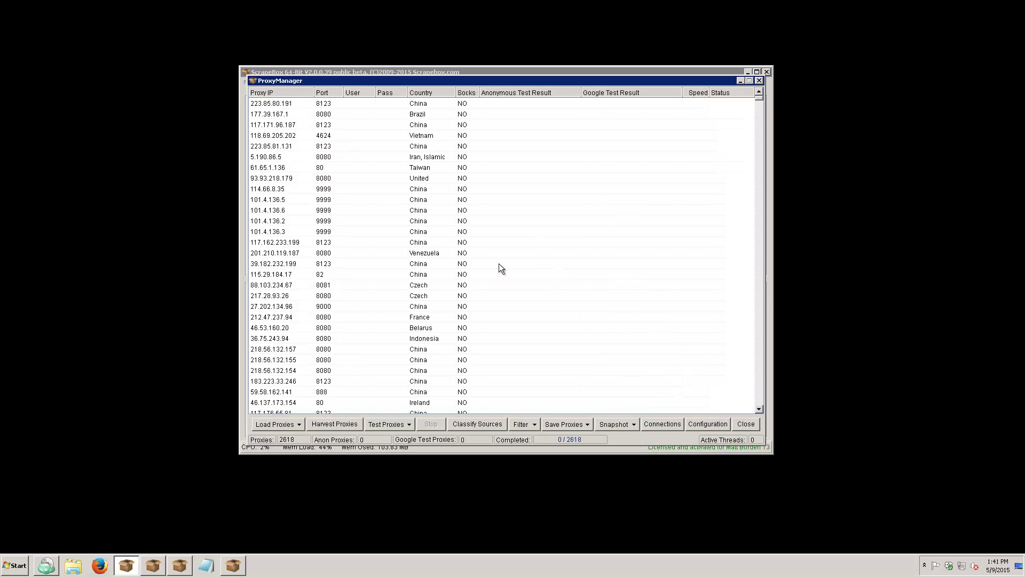
click(394, 426)
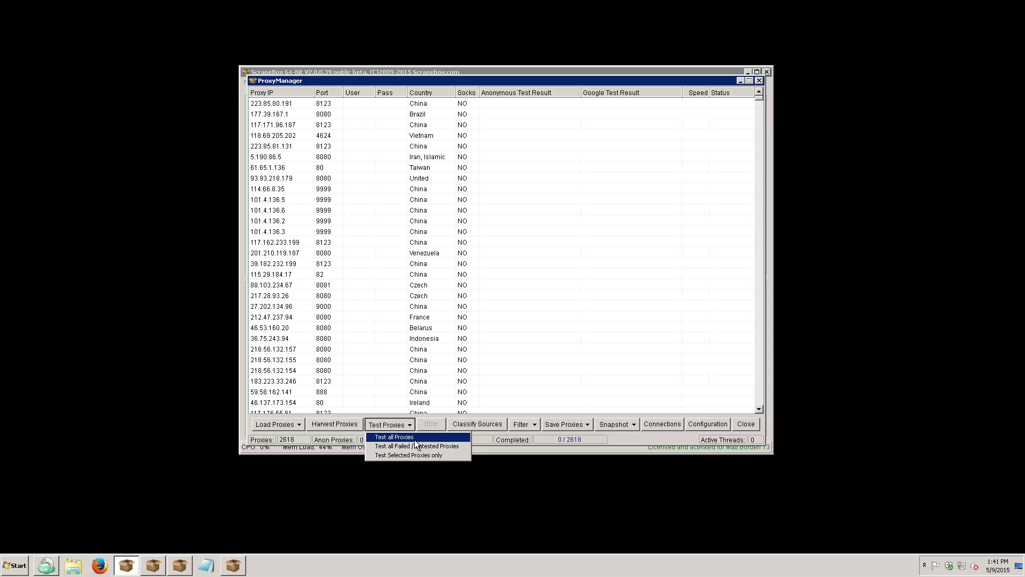
click(415, 438)
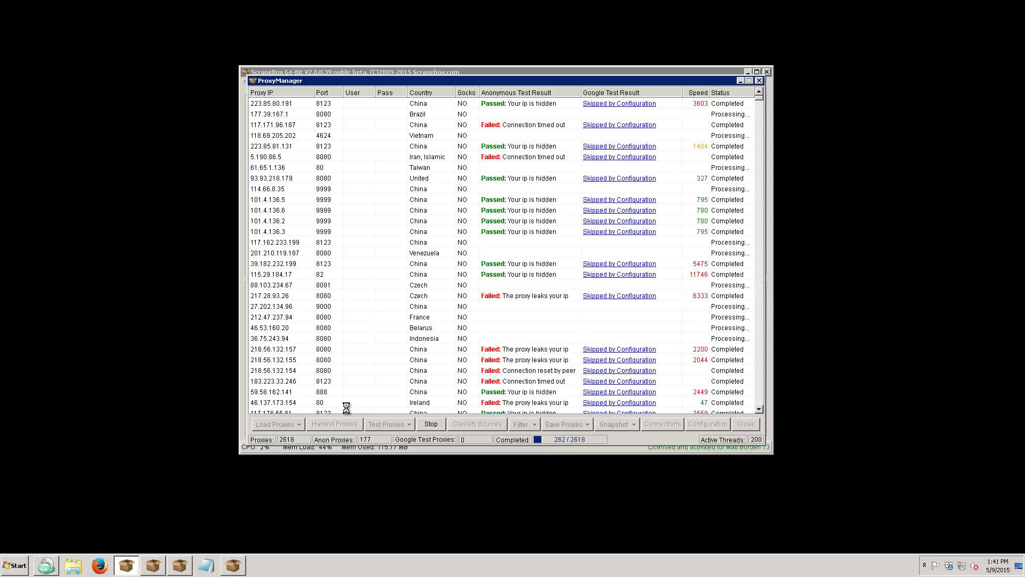
- In the second ScrapeBox instance, enter the keyword dfdfdf and open the Custom Harvester
click(153, 565)
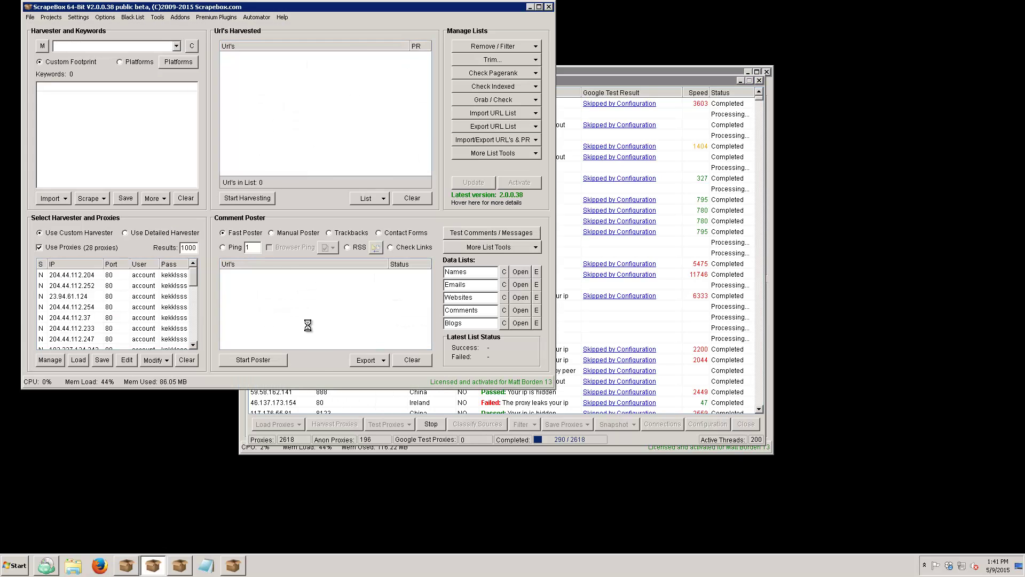
drag(235, 8, 441, 30)
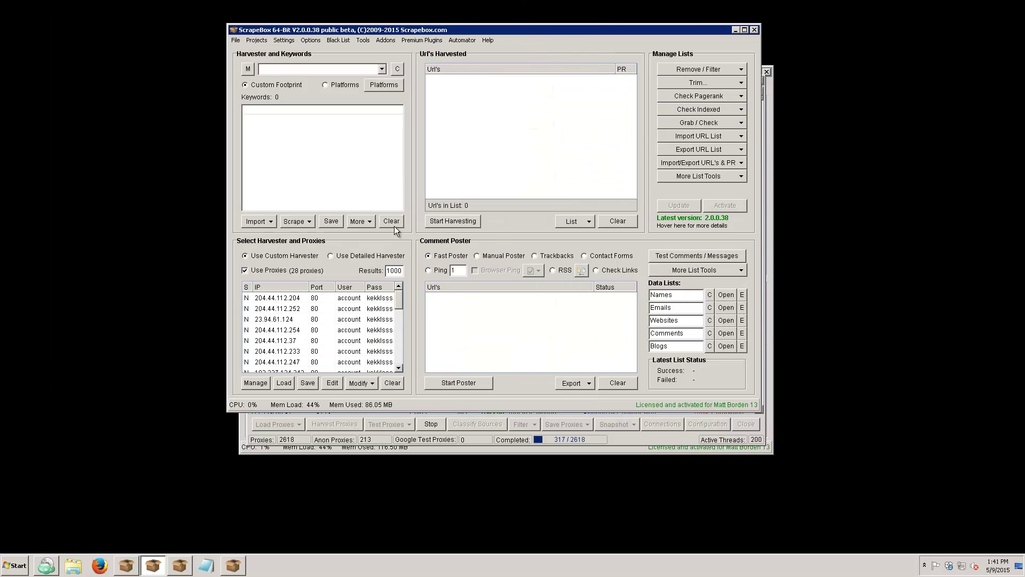
text(dfdfdf)
click(452, 221)
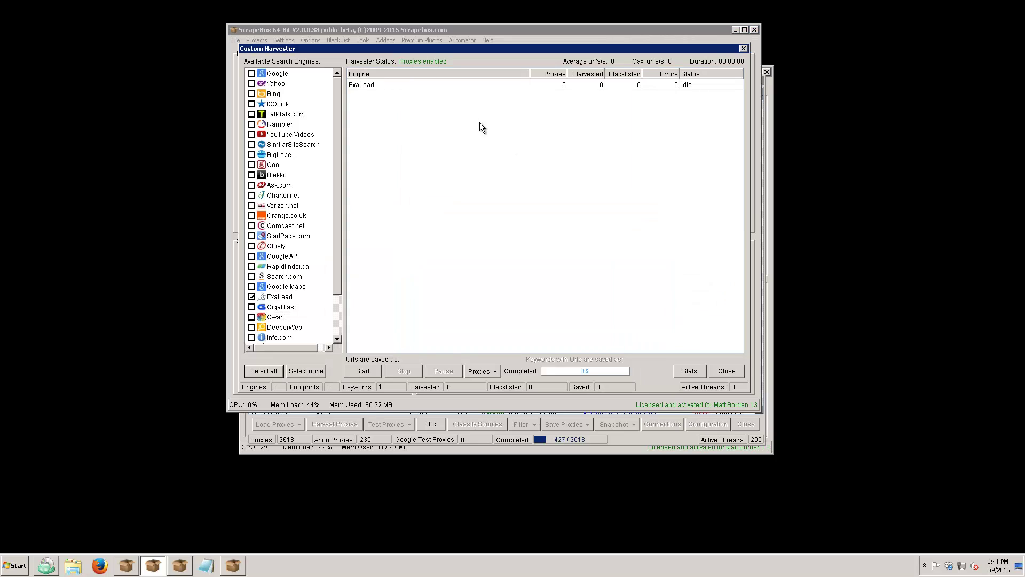
- Select the "passed proxies" text file in ~vids as the Custom Harvester's auto load proxy file
click(494, 373)
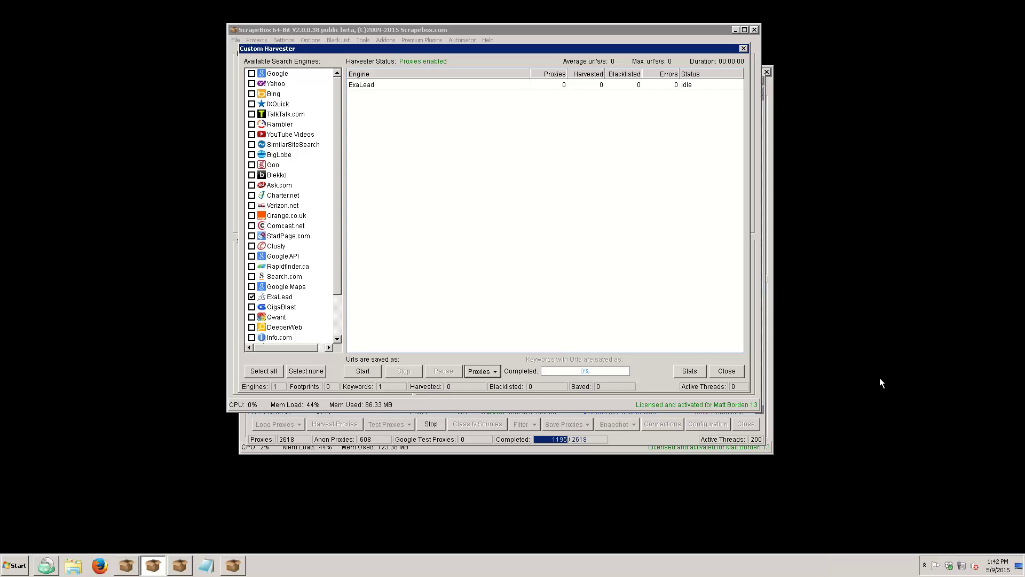
click(472, 367)
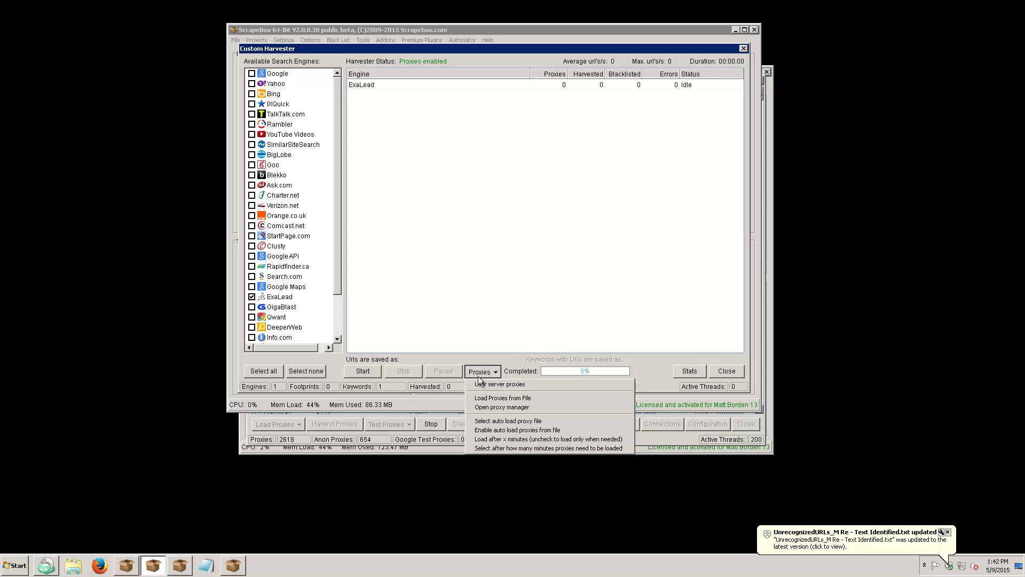
click(516, 422)
click(617, 222)
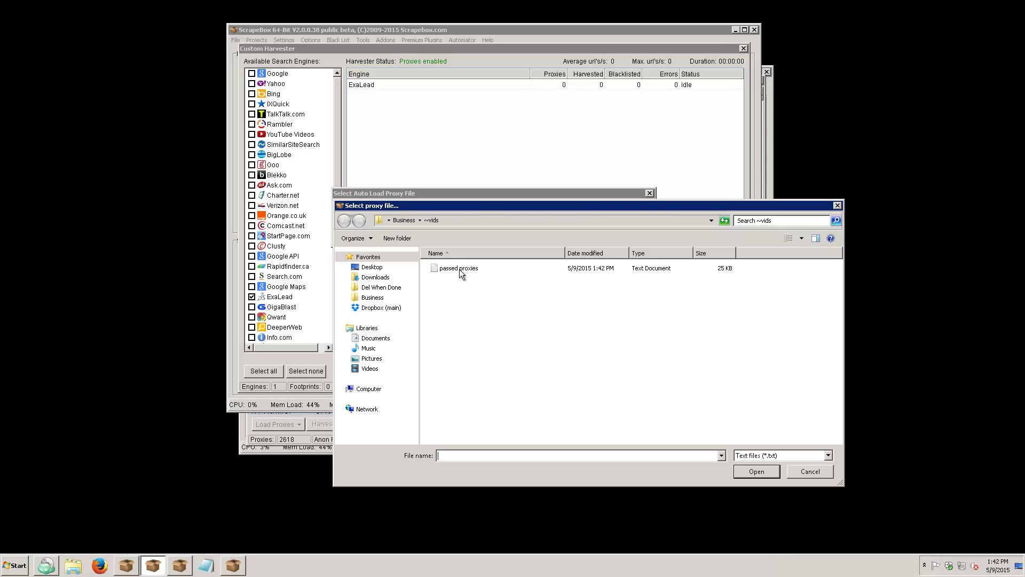
double_click(459, 269)
- Enable auto loading of proxies from file on a timed basis and set the reload interval to 10 minutes
click(475, 372)
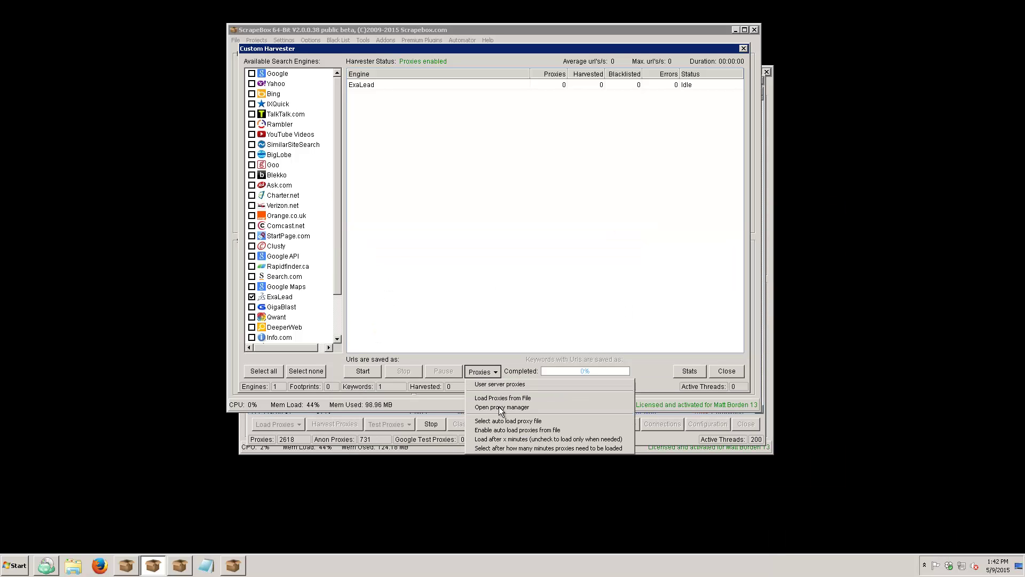
click(511, 439)
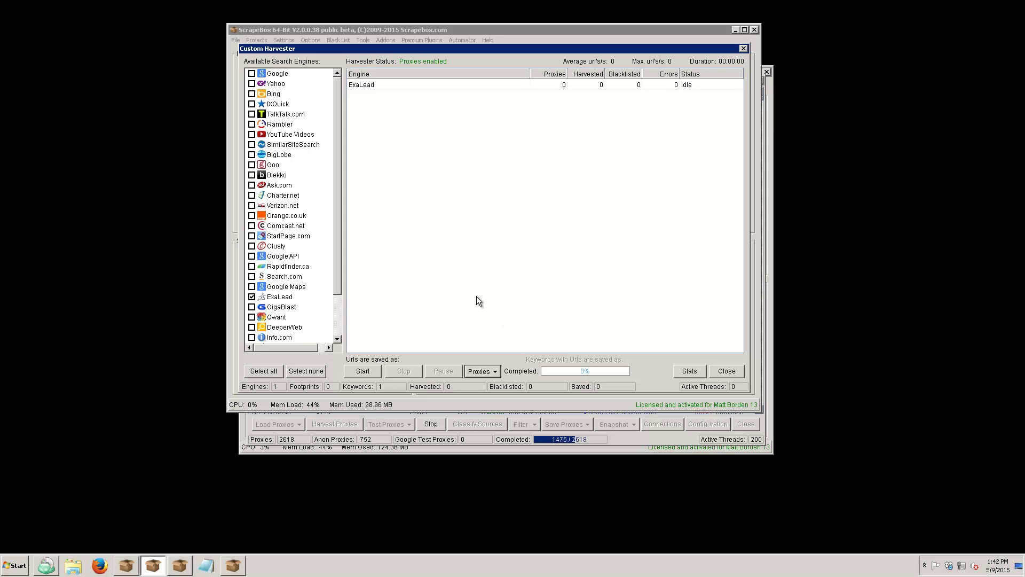
click(482, 371)
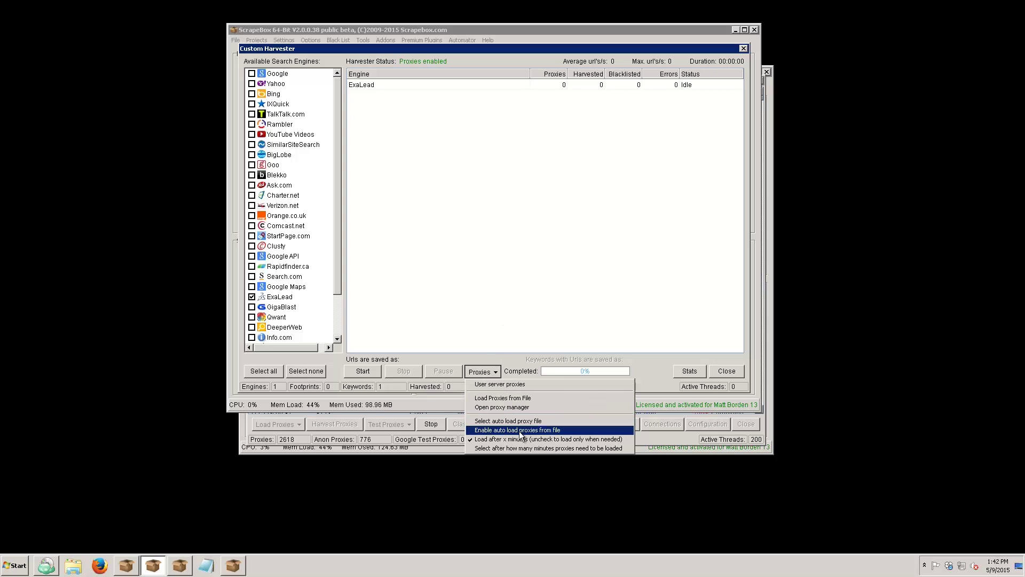
click(520, 431)
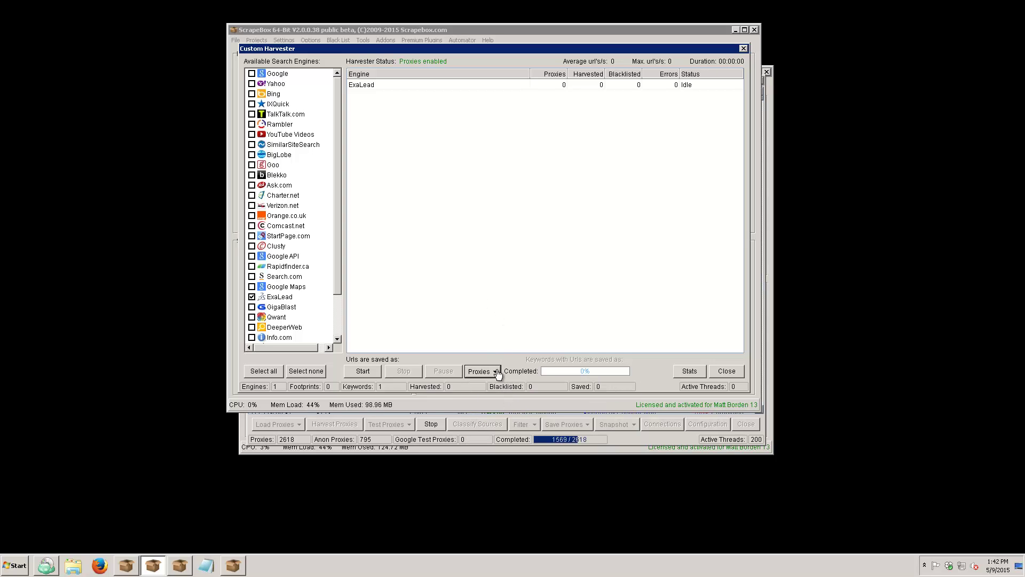
click(497, 371)
click(558, 446)
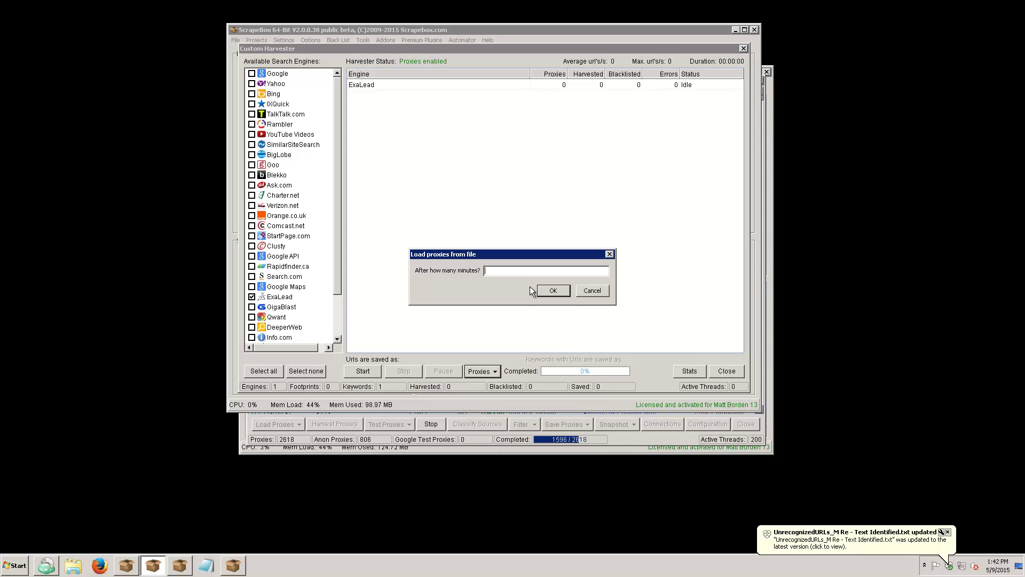
text(10)
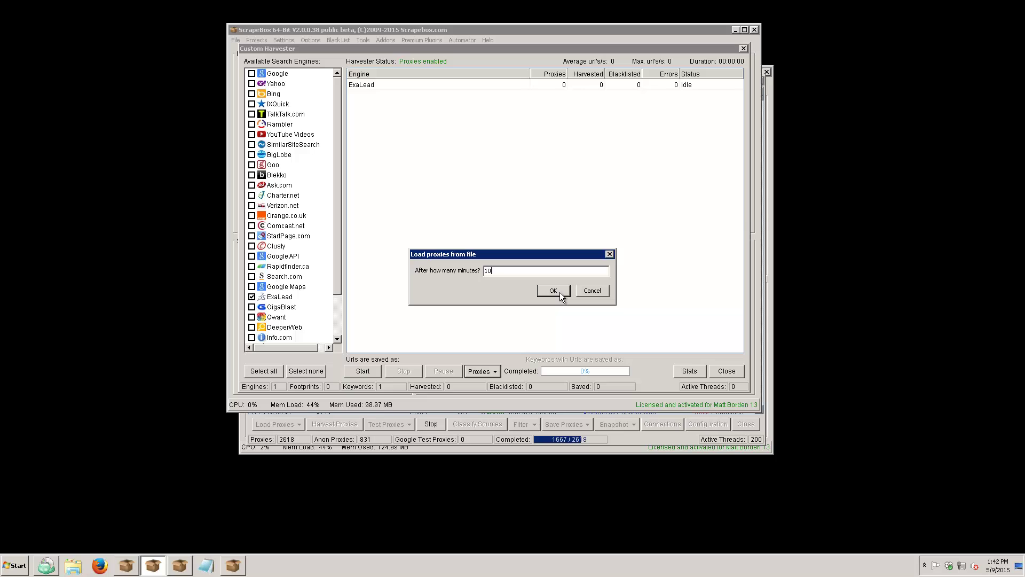
click(560, 293)
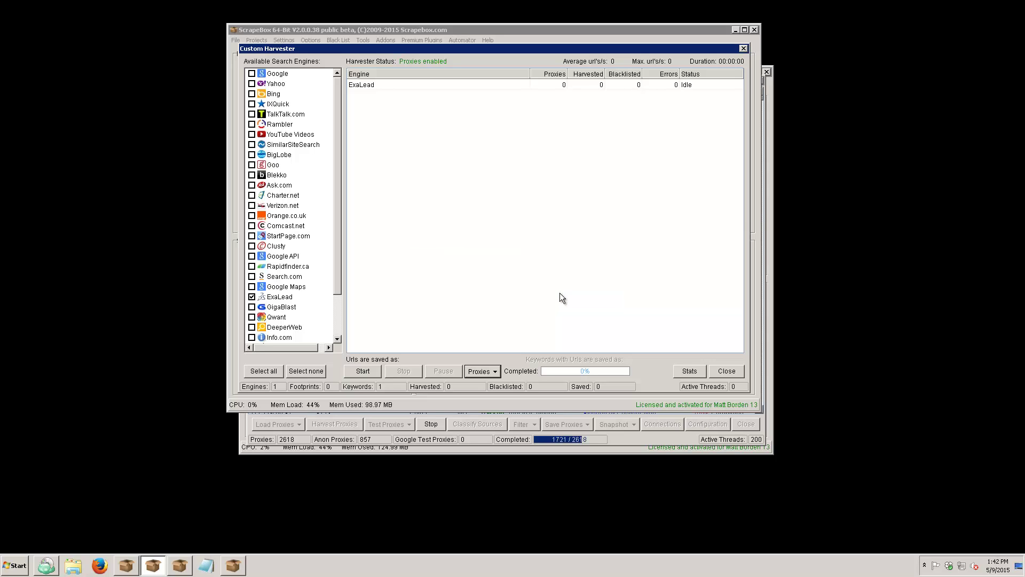
click(482, 371)
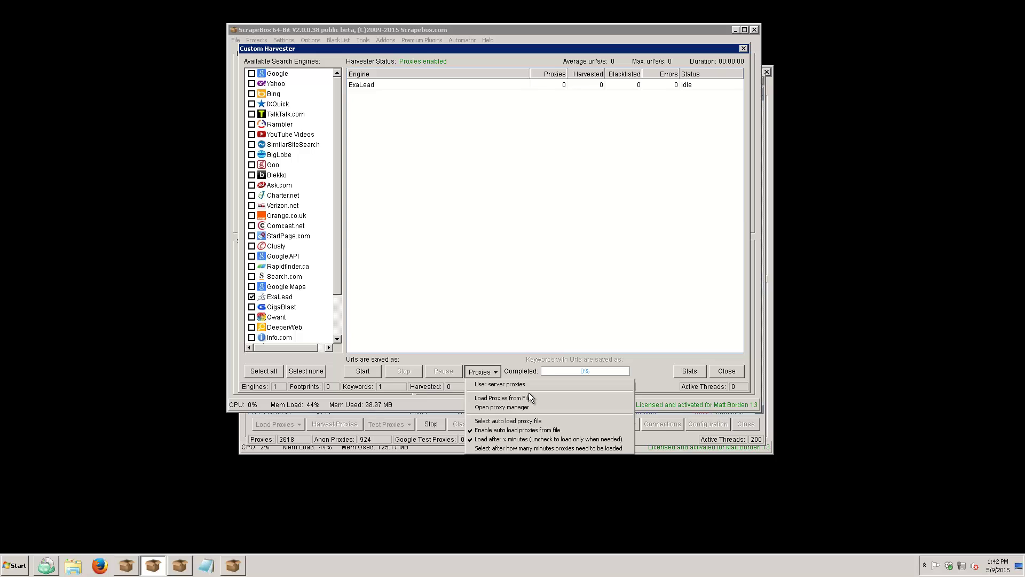
- In Windows Explorer, open the "passed proxies" file from Business\~vids, examine the saved proxies, and close it along with the folder
click(81, 559)
click(510, 253)
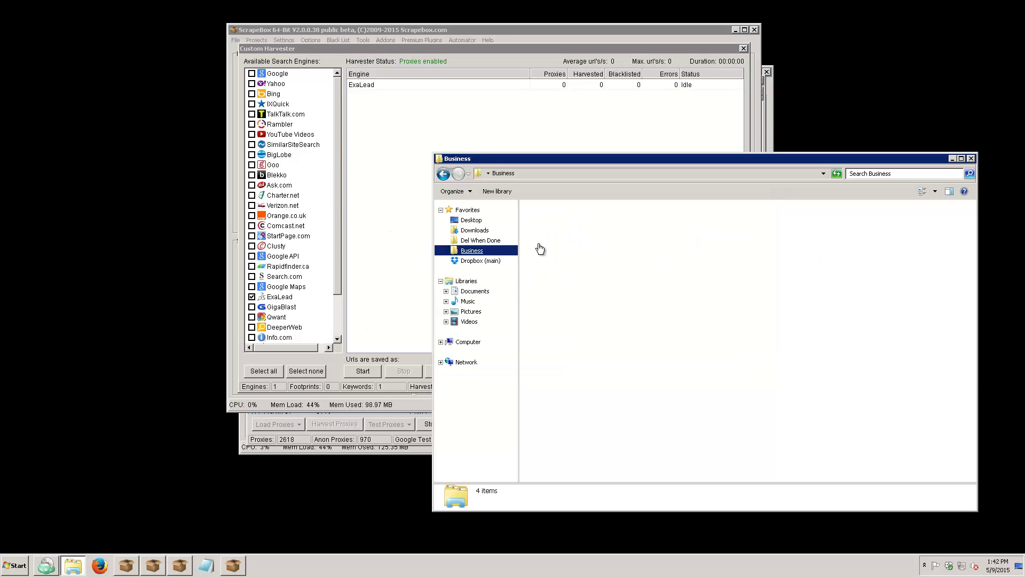
double_click(546, 238)
double_click(555, 222)
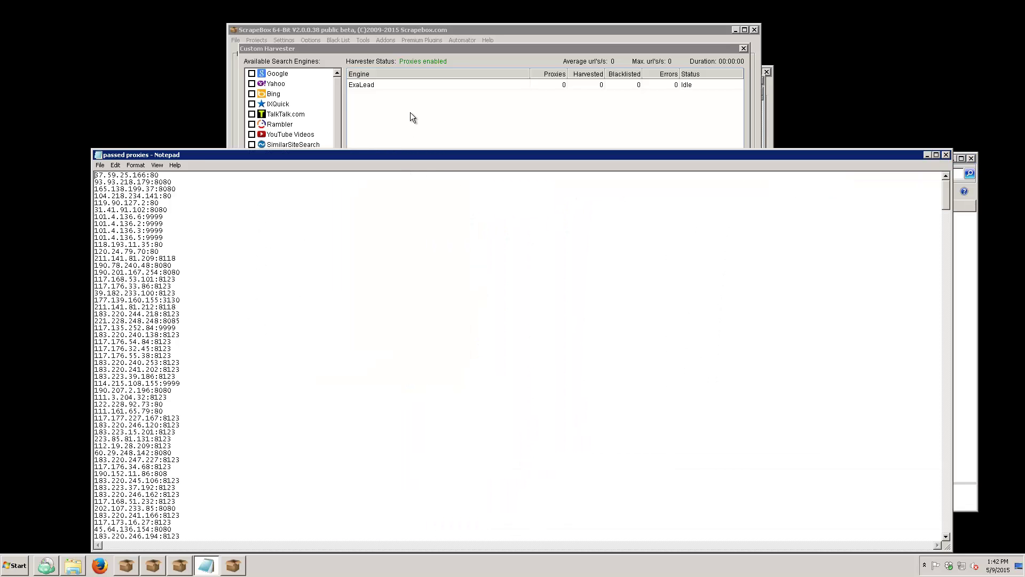
click(954, 108)
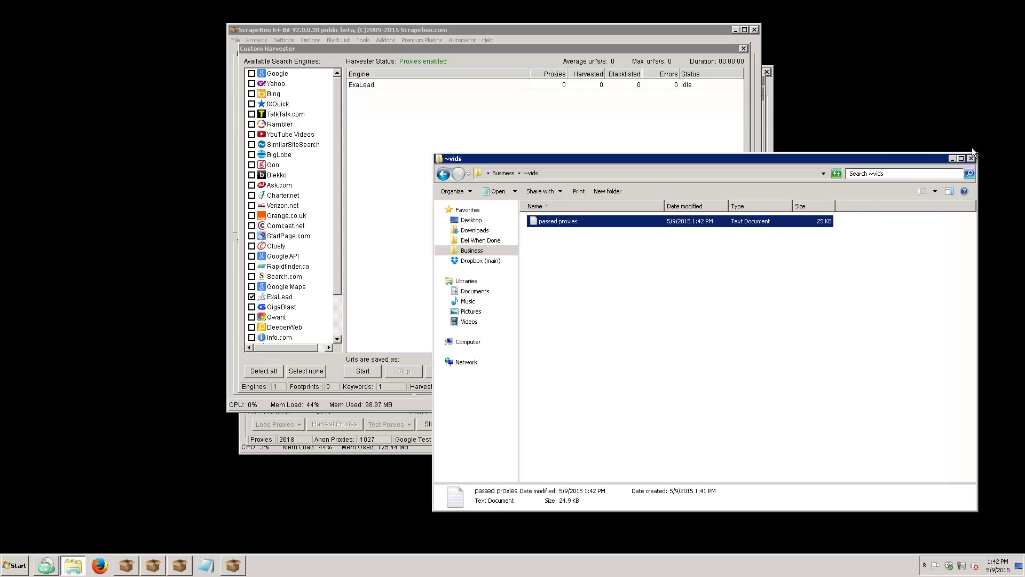
click(971, 158)
- Put away the second instance with its Custom Harvester closed, and close the first instance's proxy manager
click(726, 371)
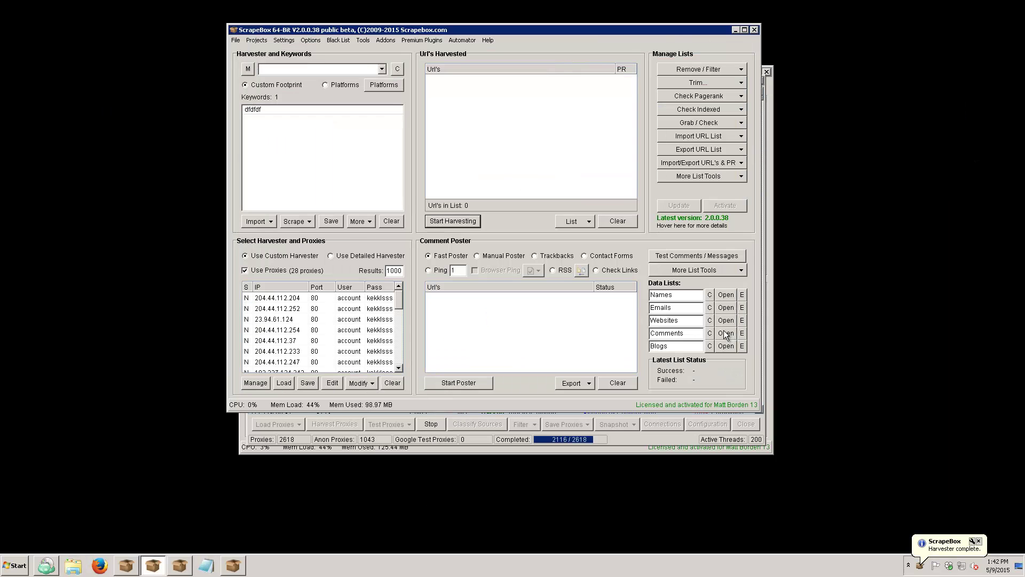
click(735, 30)
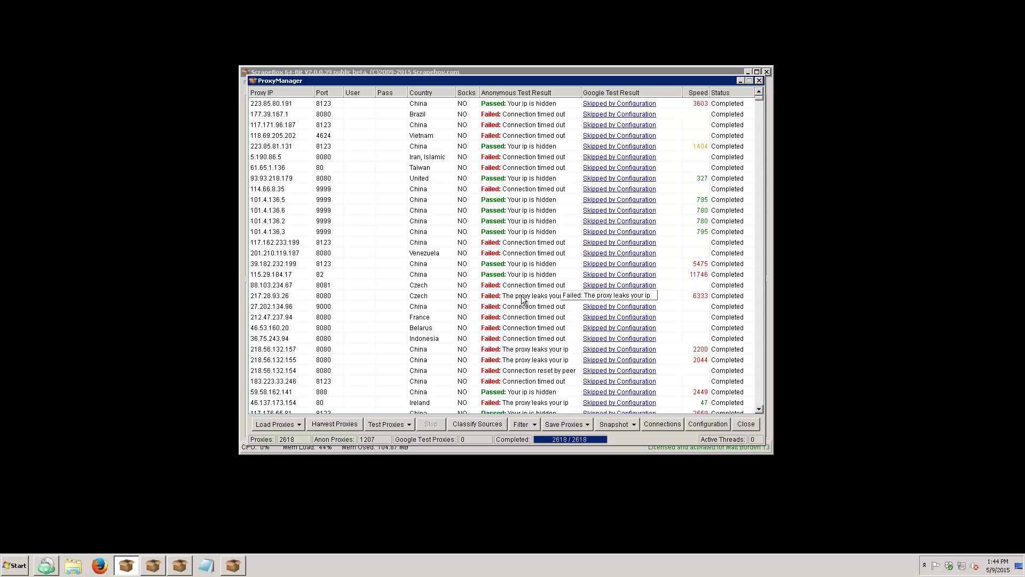
click(747, 424)
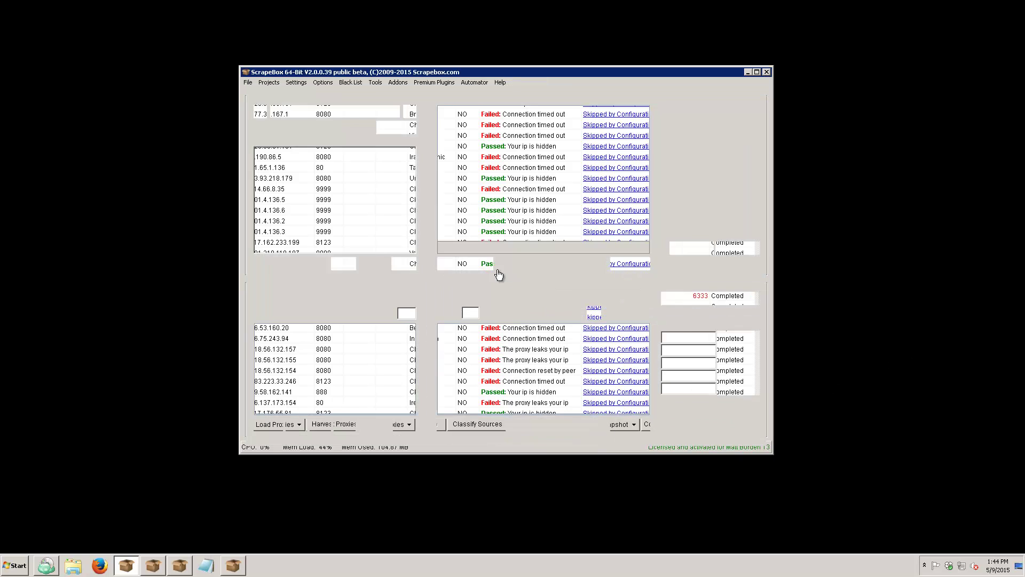
- Install the newer server version of the Automator plugin from the available premium plugins
click(434, 82)
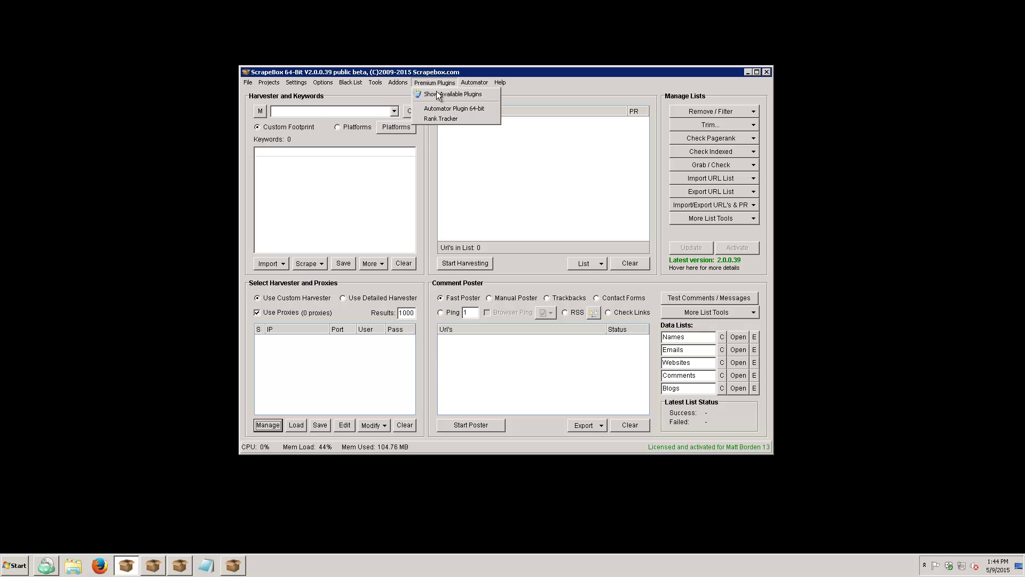
click(438, 93)
click(373, 147)
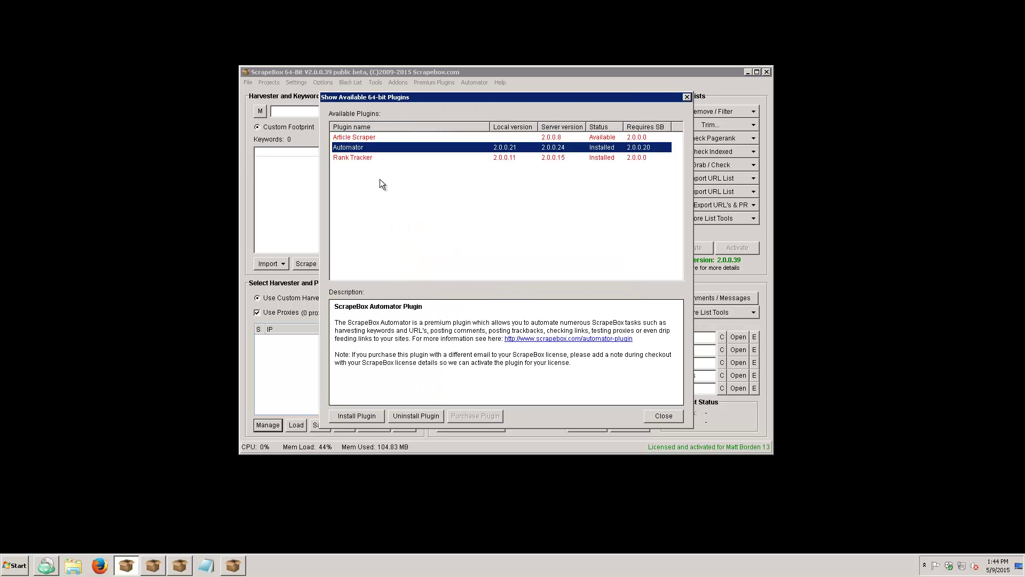
click(362, 417)
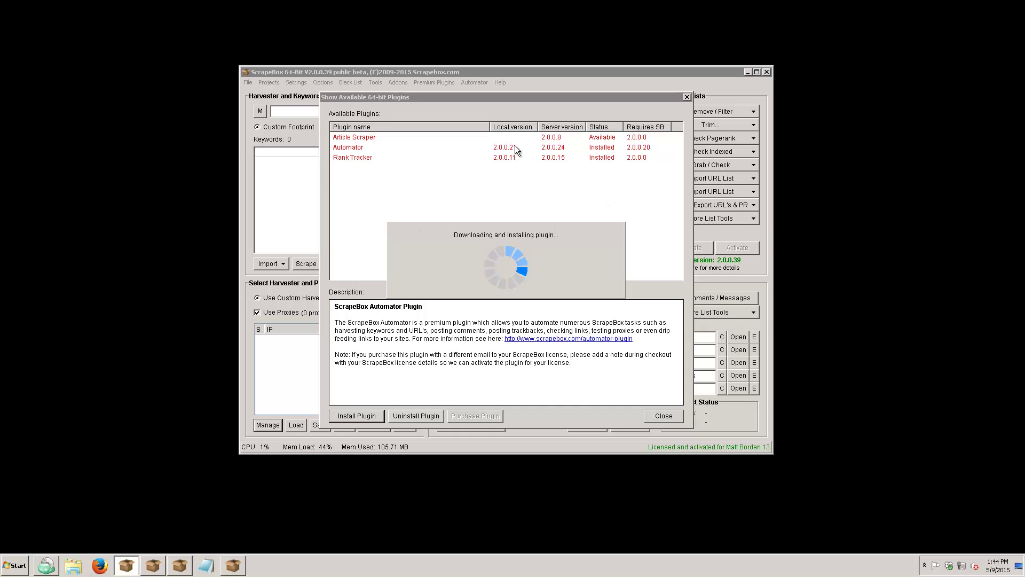
click(471, 149)
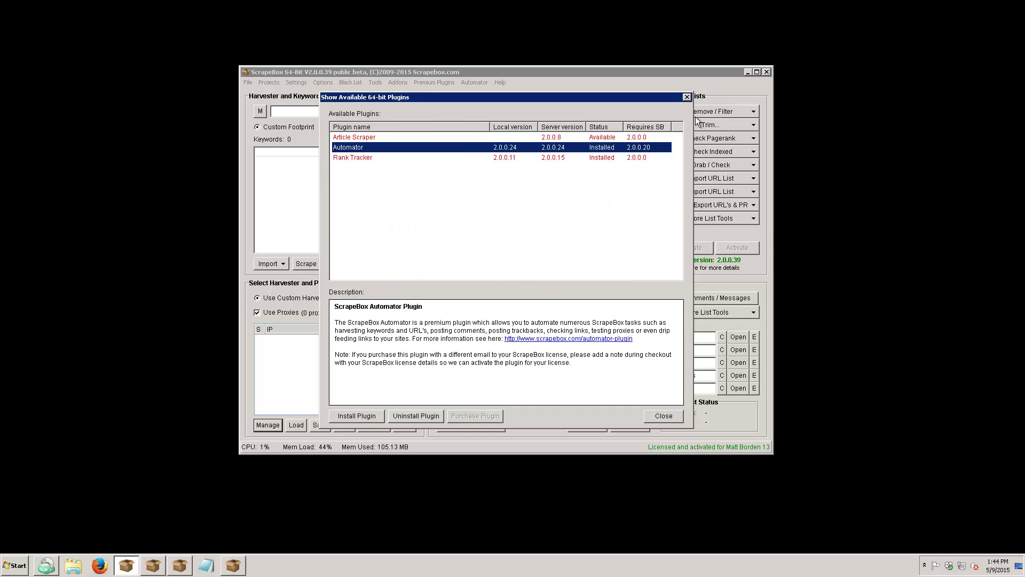
- Close the list of available plugins and open the 64-bit Automator plugin
click(676, 420)
click(429, 83)
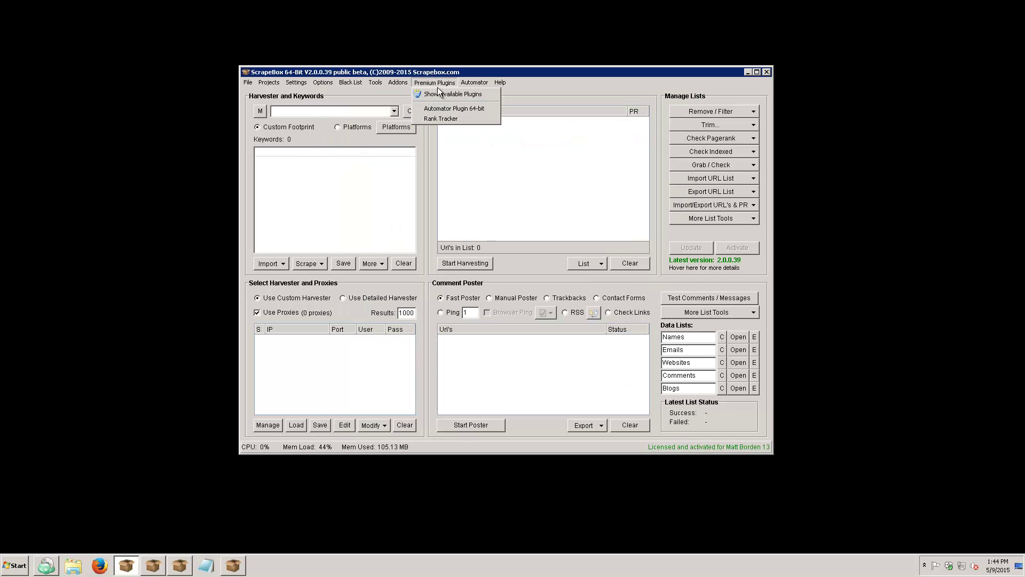
click(458, 109)
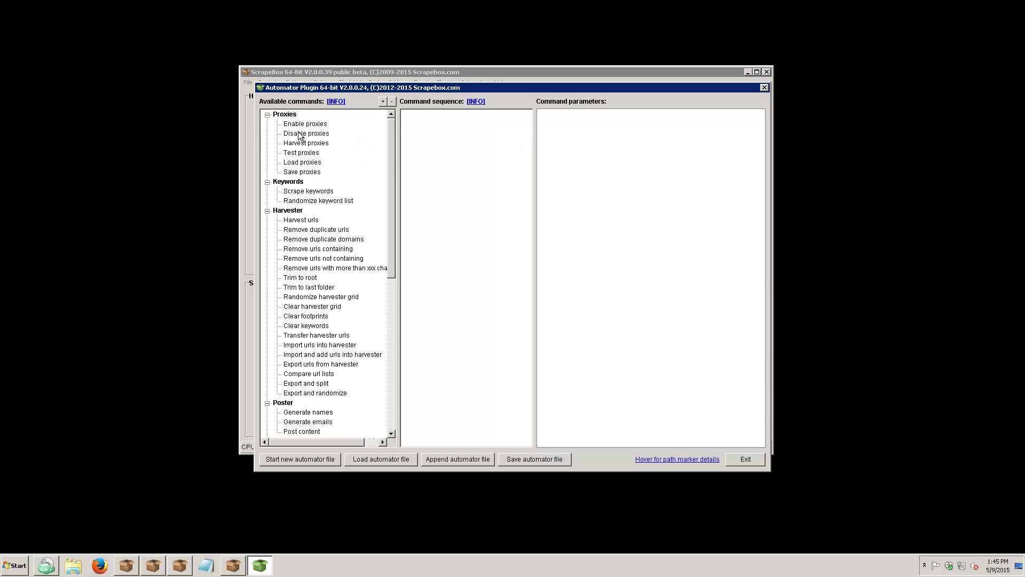
- Add a Harvest proxies command to the sequence and select proxy sources 1, 2 and 3 without appending to existing proxies
drag(393, 159, 409, 102)
drag(320, 143, 524, 175)
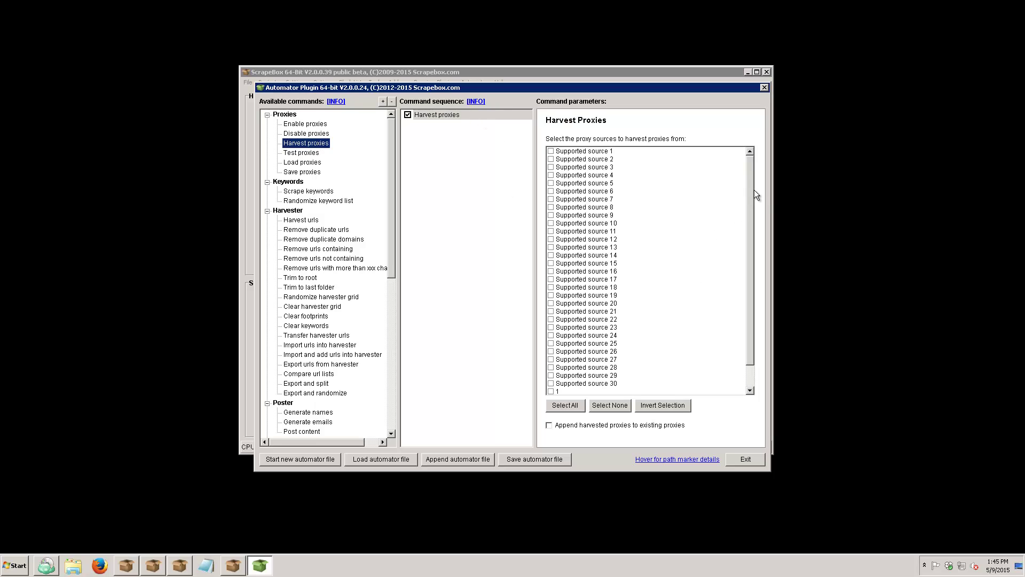
scroll(749, 197, down, 1)
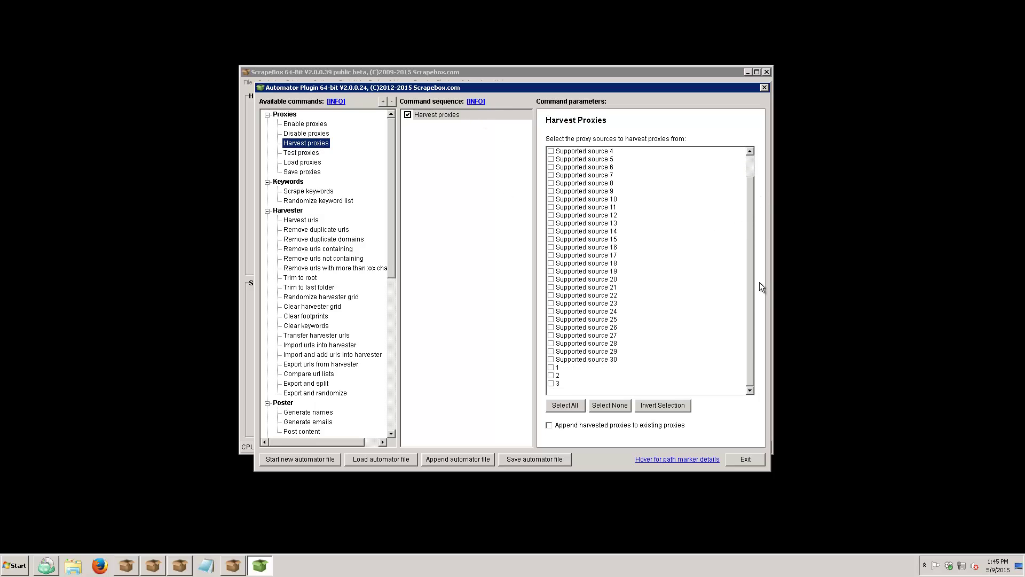
click(552, 368)
click(552, 375)
click(551, 383)
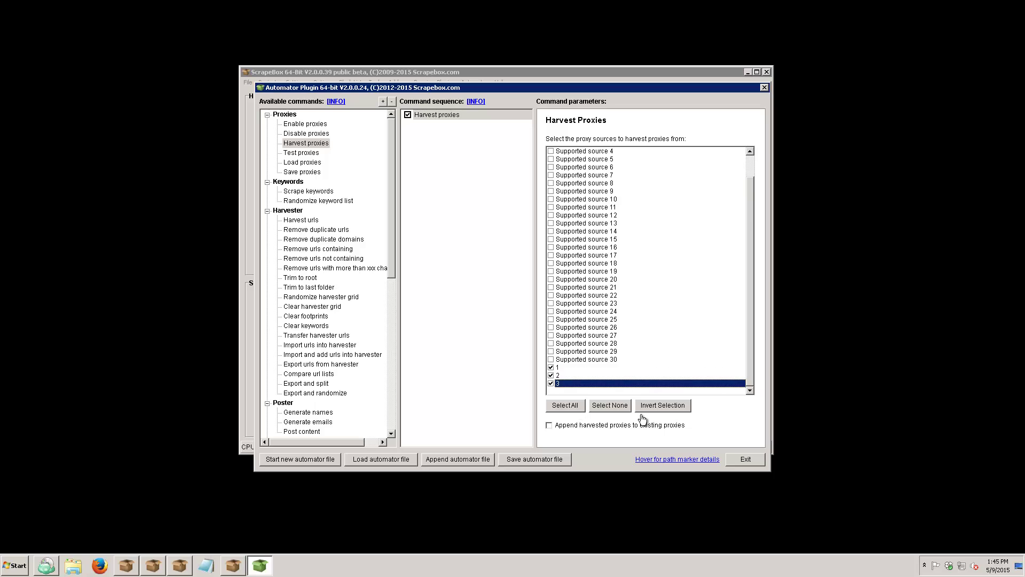
click(554, 426)
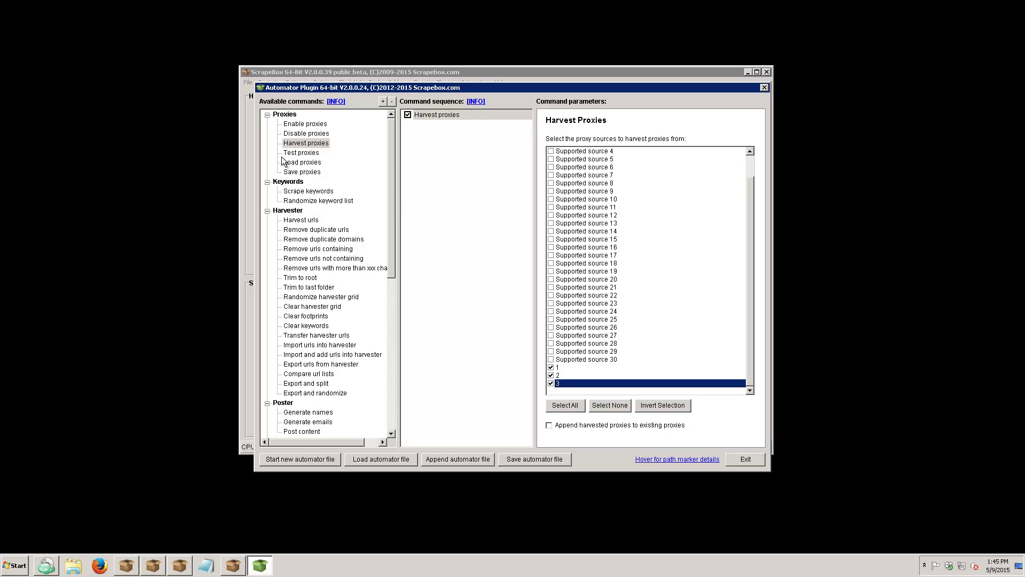
- Add a Test proxies command that removes only proxies failing the anonymous test
drag(292, 154, 505, 195)
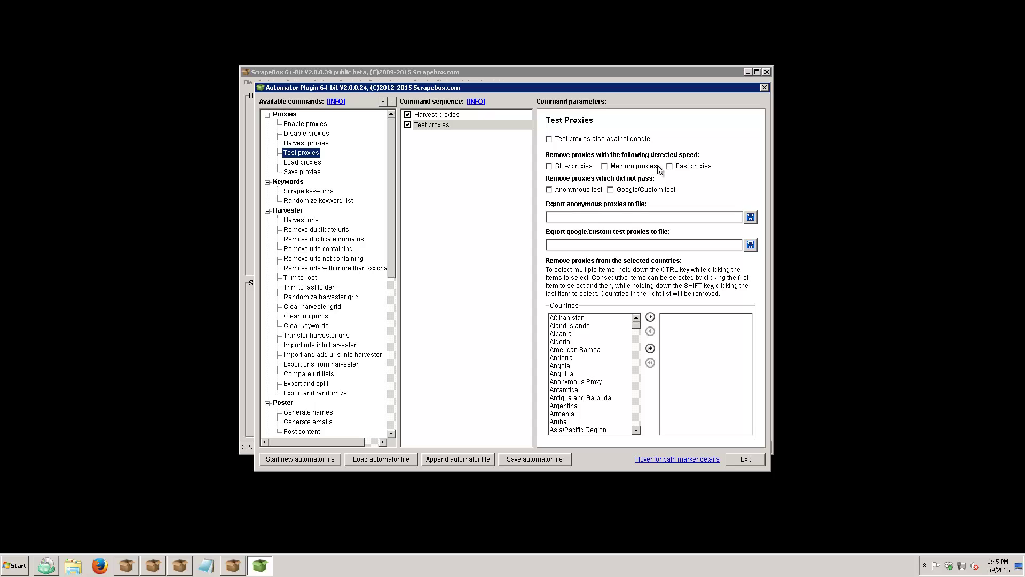
click(610, 190)
click(591, 191)
click(611, 191)
- Set the Test proxies command to export anonymous proxies to "all procies" in the Business\~vids folder
click(751, 217)
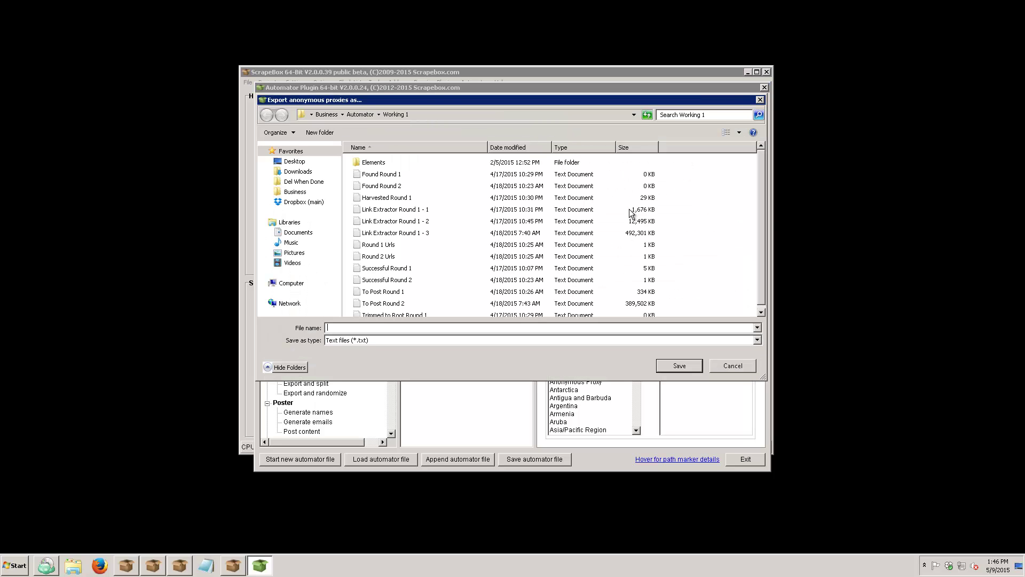
click(295, 191)
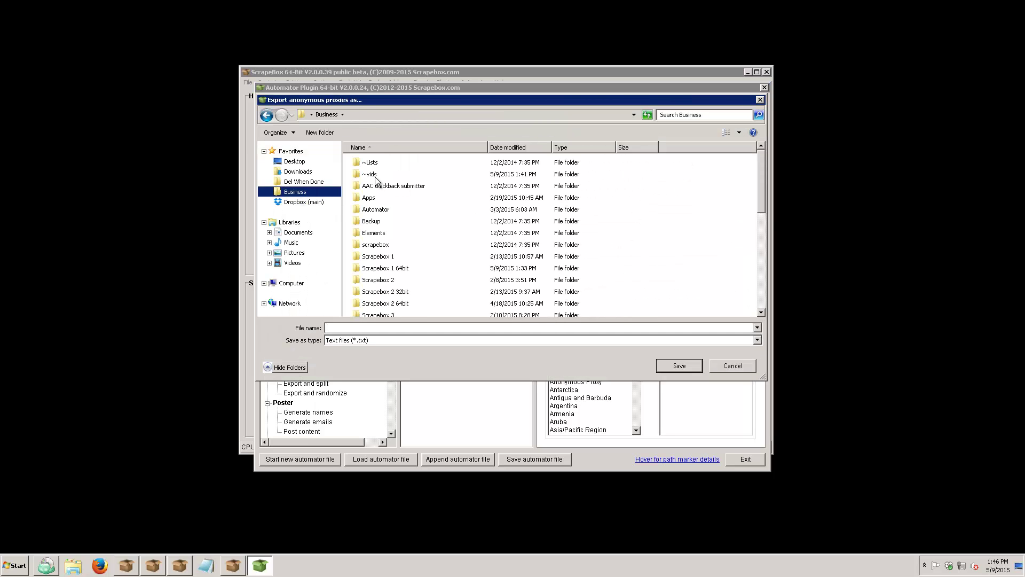
click(379, 178)
double_click(379, 178)
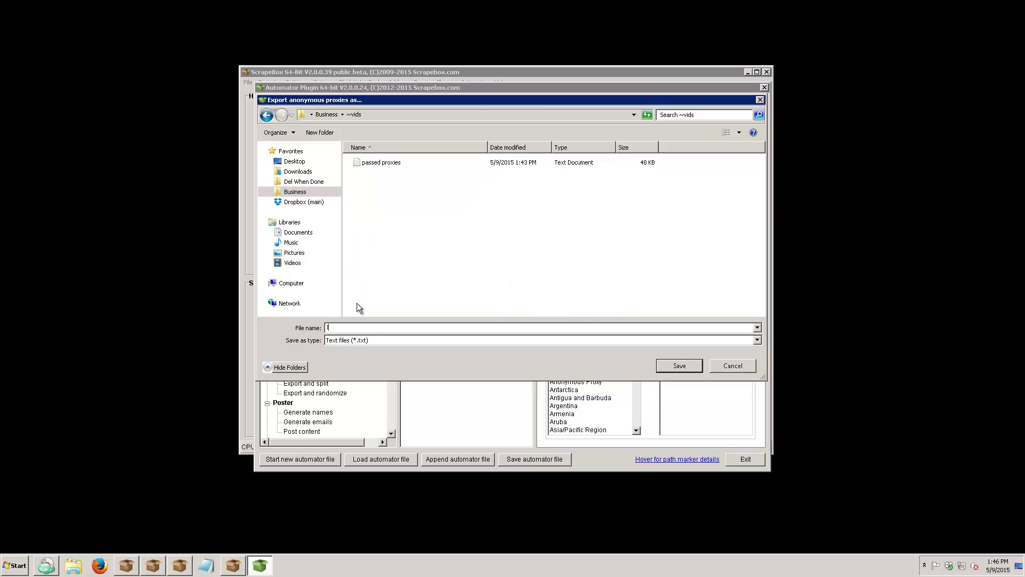
text(all procies)
key(Return)
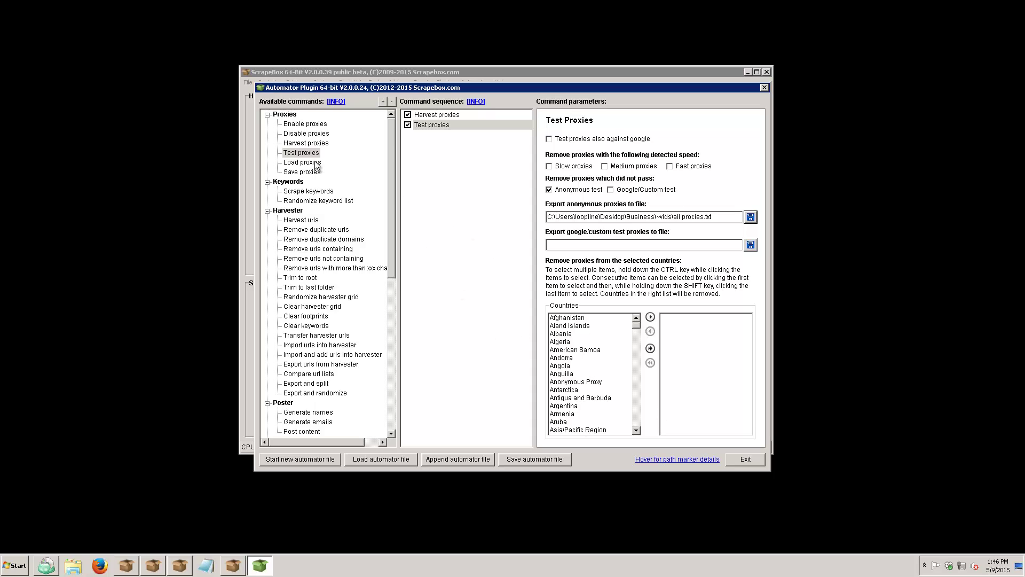
- Add a Load proxies command that loads the "passed proxies" text file from Business\~vids
drag(316, 164, 412, 199)
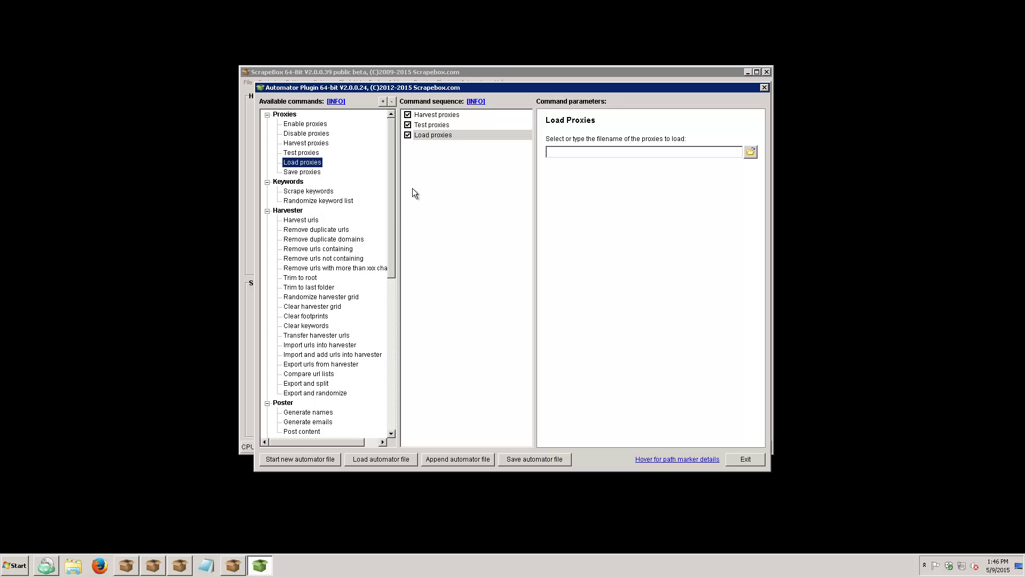
click(751, 152)
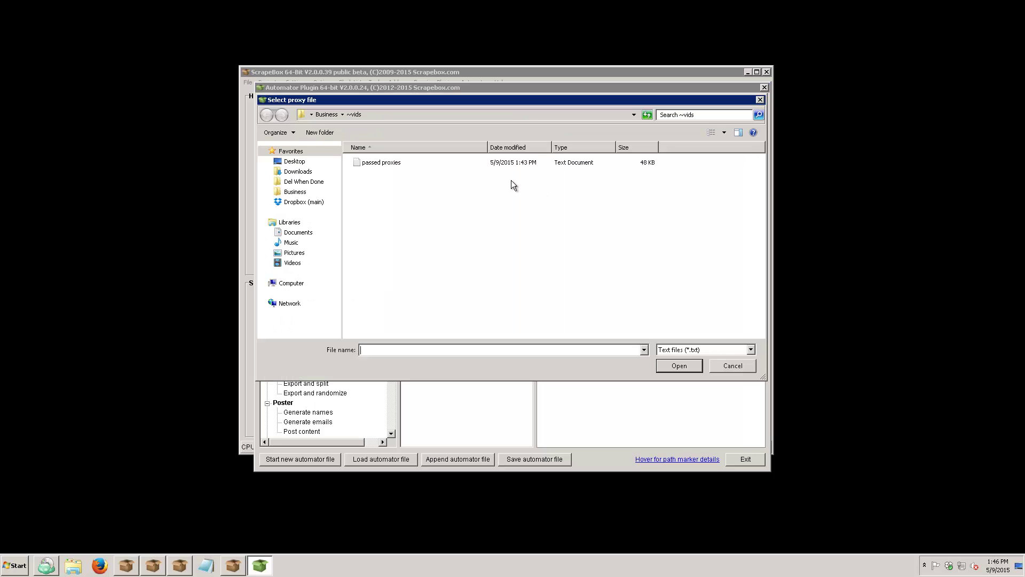
double_click(376, 161)
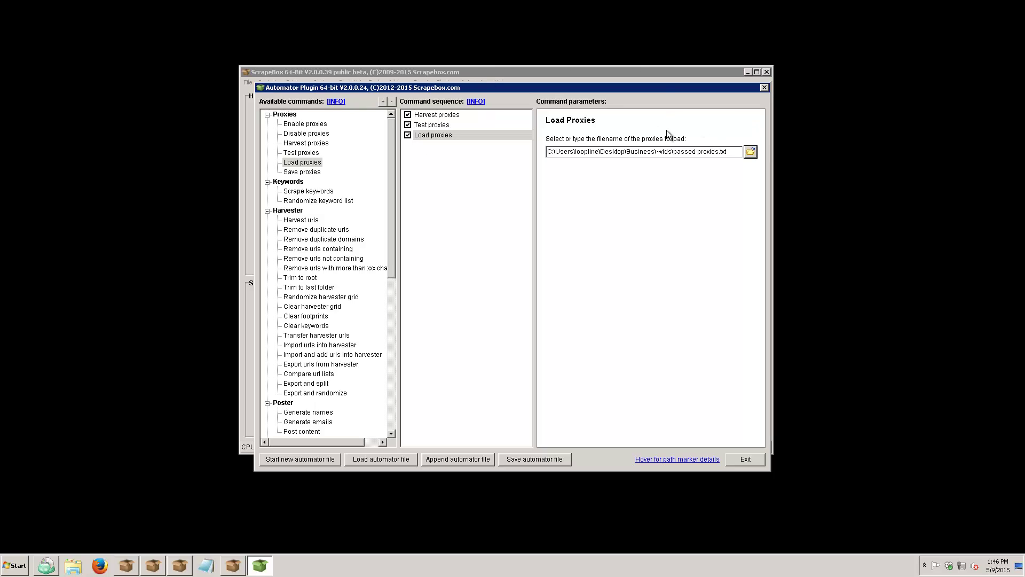
double_click(302, 172)
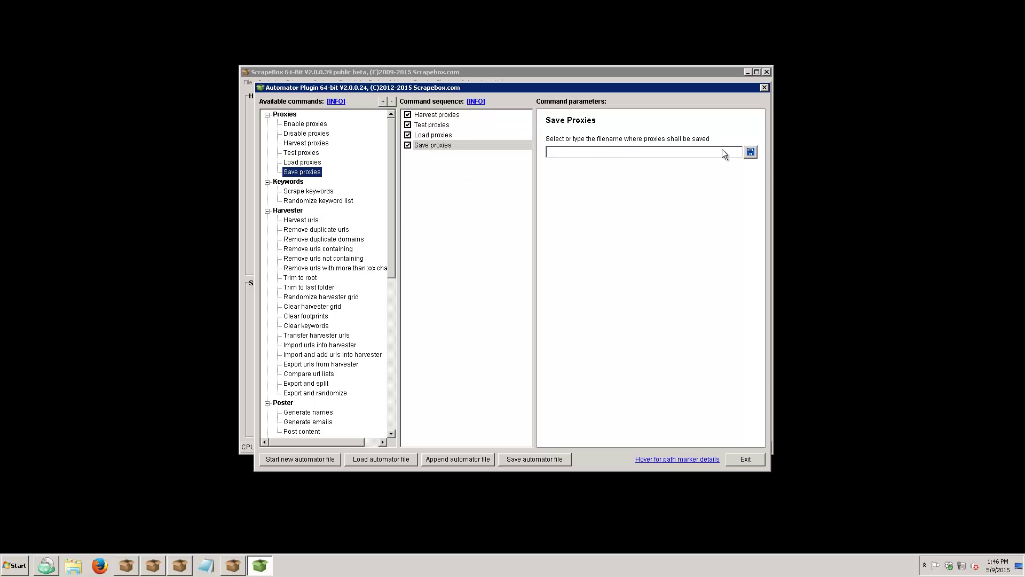
click(408, 146)
right_click(439, 147)
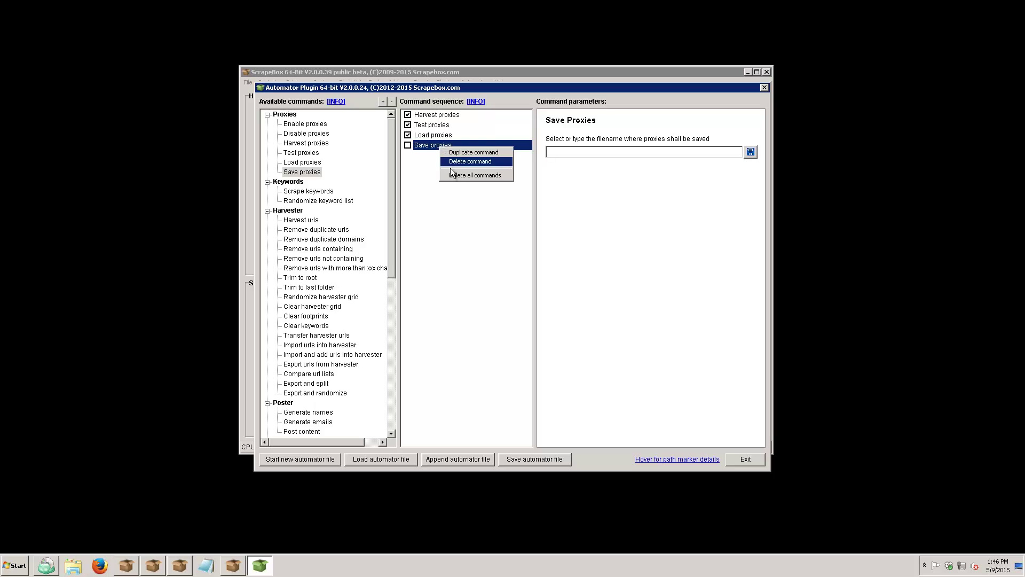
click(458, 161)
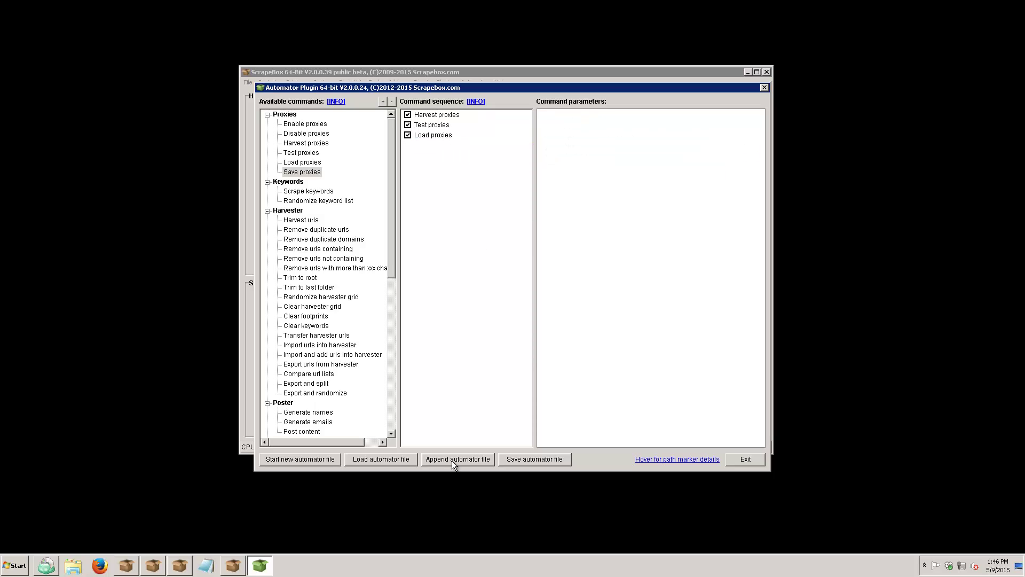
- Save the automator file as "Always on Proxy tester" in Business\~vids and exit the Automator plugin
click(556, 462)
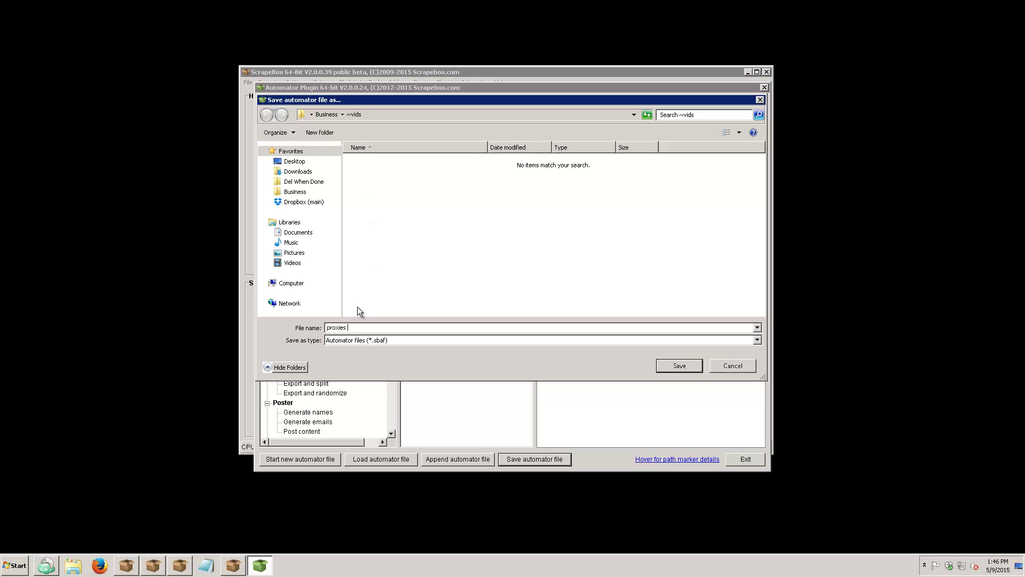
key(BackSpace)
key(BackSpace)
key(BackSpace)
key(BackSpace)
key(BackSpace)
key(BackSpace)
key(BackSpace)
text(Always on Proxy tester)
key(Return)
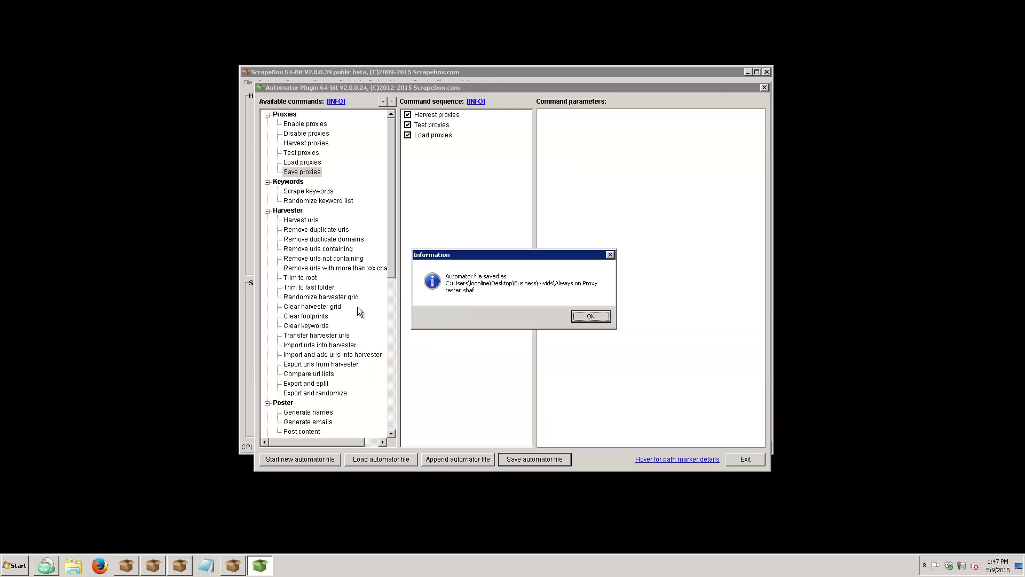
click(595, 313)
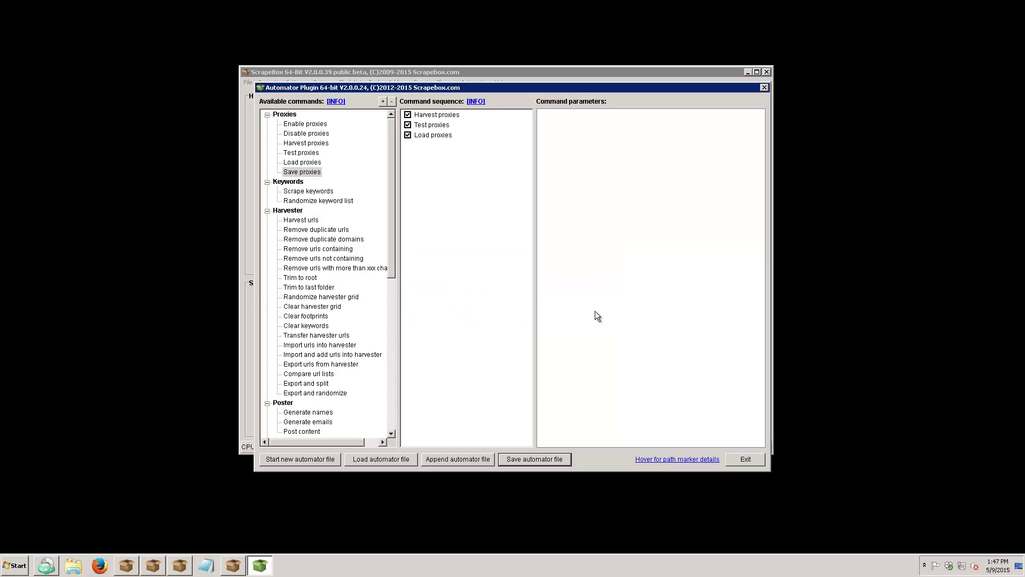
click(750, 459)
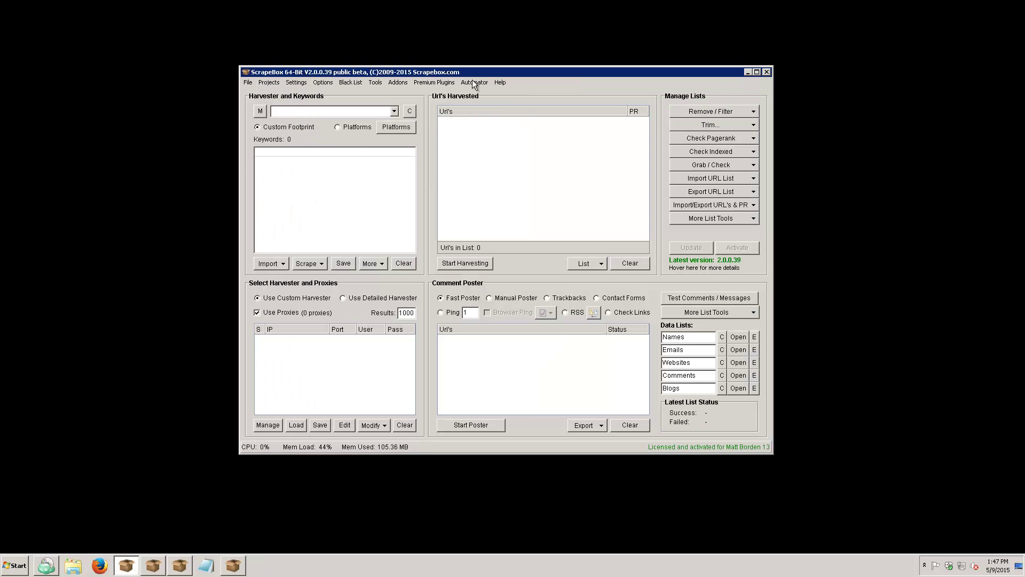
- Add the "Always on Proxy tester.sbaf" job to the favorite automator jobs
click(434, 84)
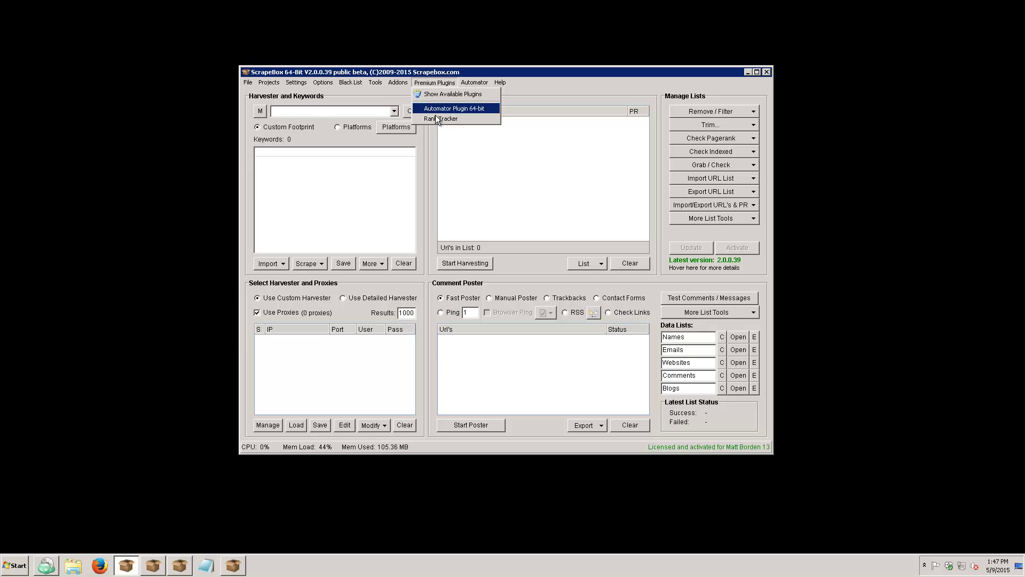
mouse_move(473, 80)
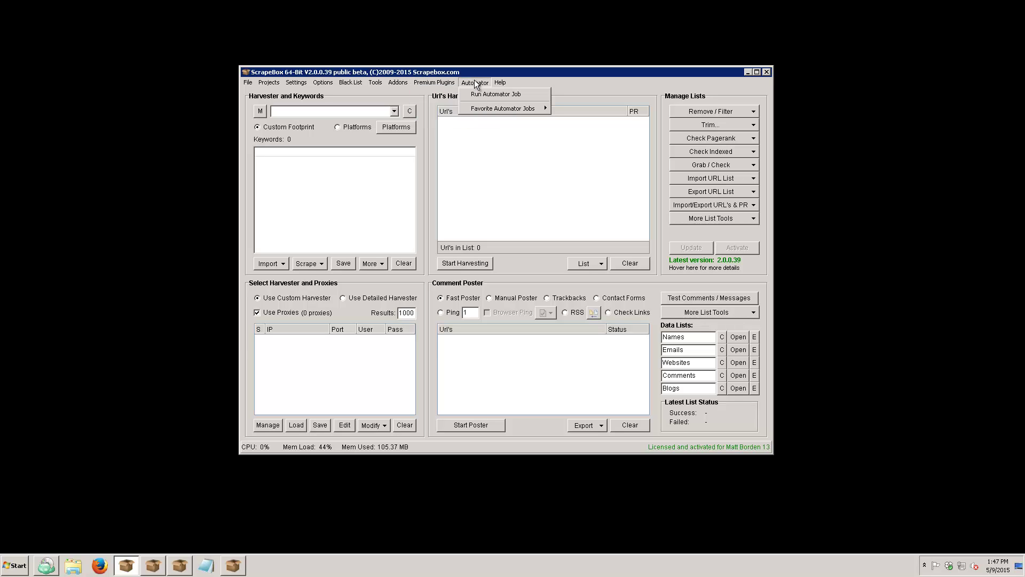
mouse_move(481, 110)
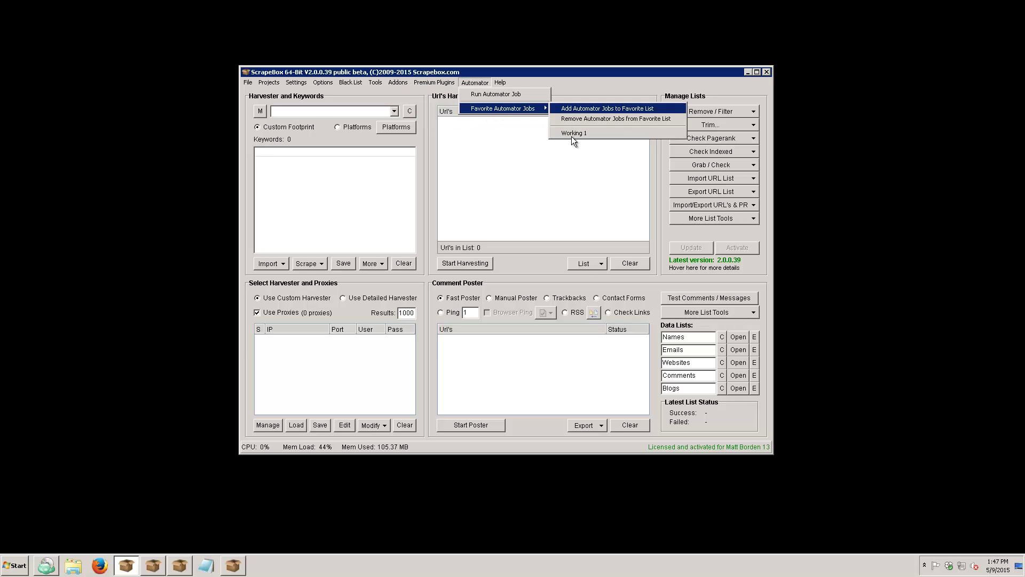
click(595, 111)
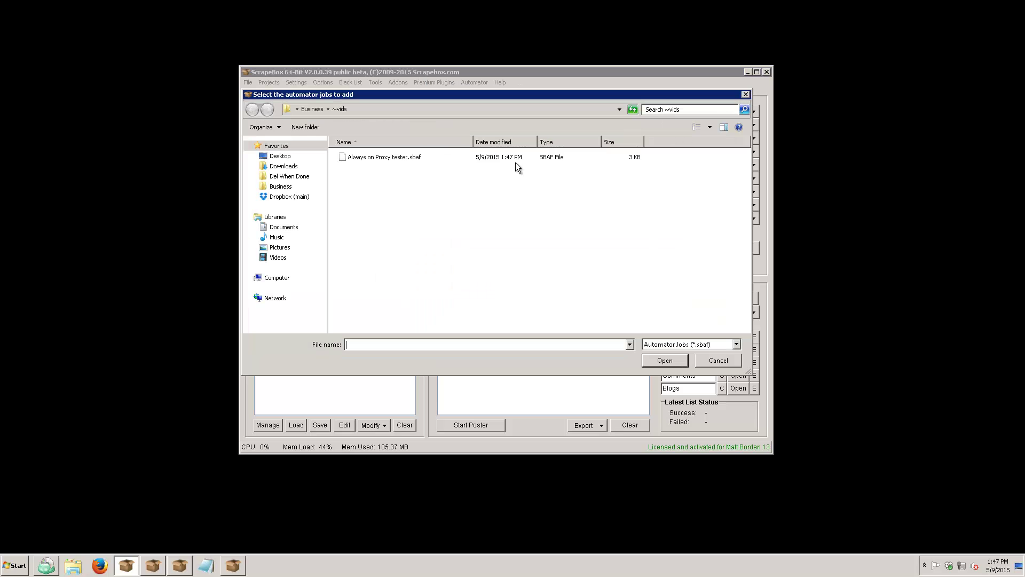
double_click(381, 157)
click(545, 314)
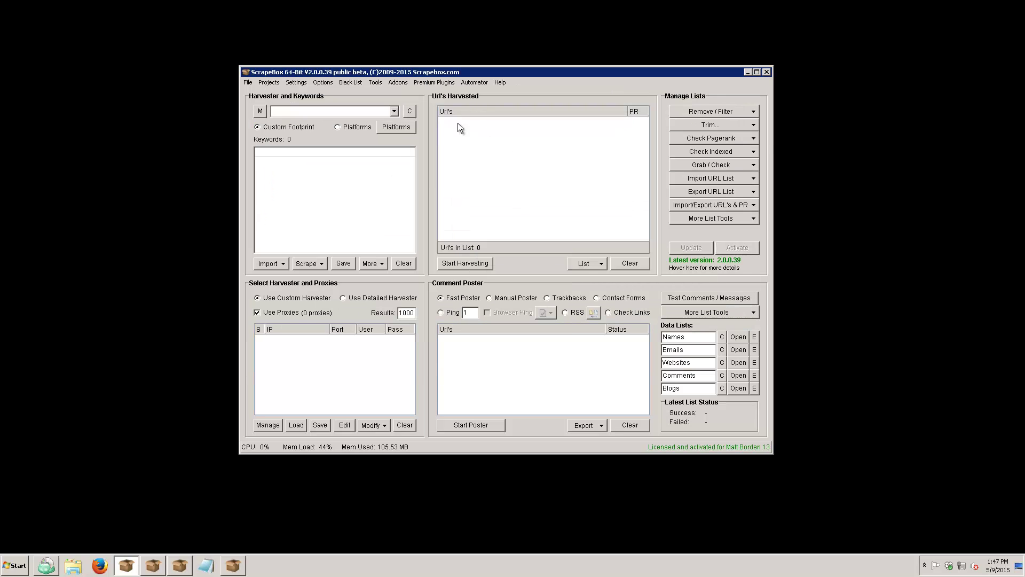
- Run the "Always on Proxy tester" job from the favorite automator jobs
click(474, 83)
mouse_move(476, 108)
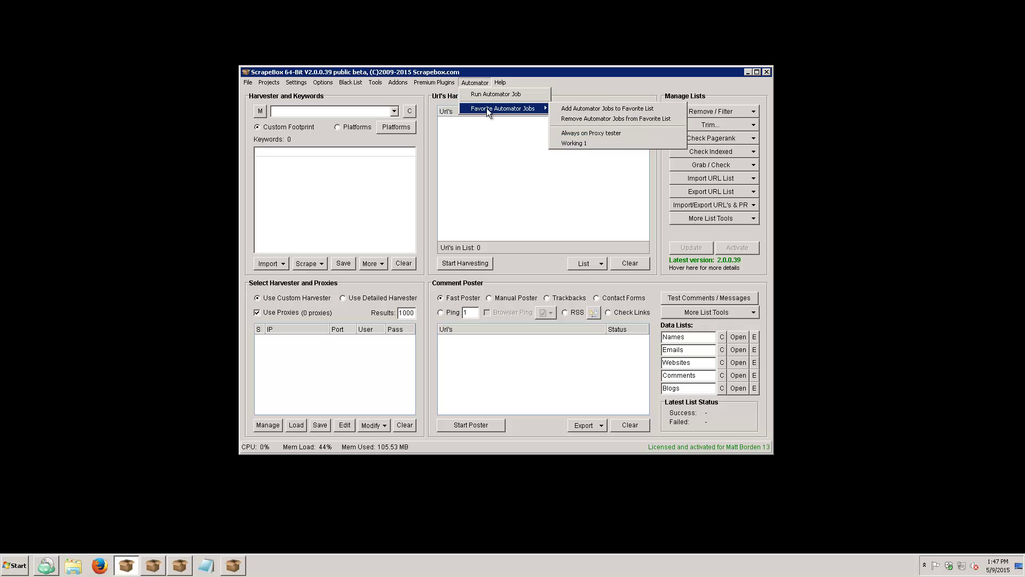
click(597, 134)
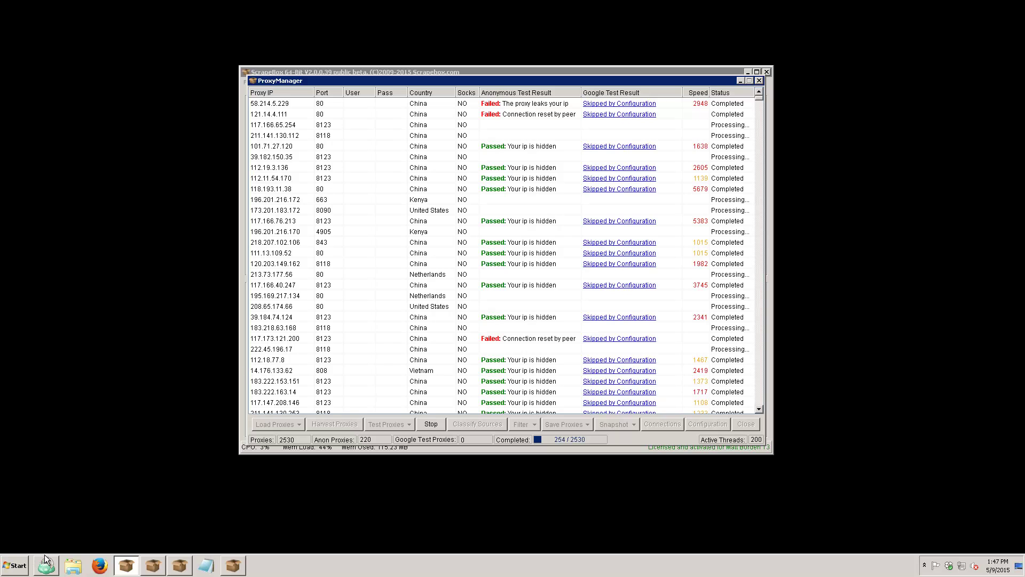
- In Windows Explorer, check the size of the "passed proxies" file in Business\~vids, and return to the running proxy test
click(70, 561)
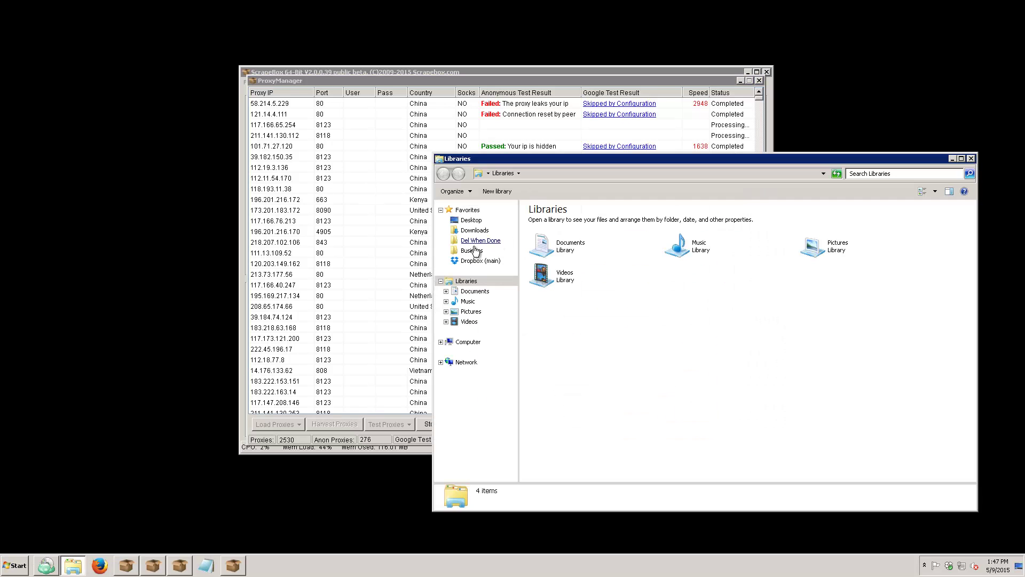
click(472, 250)
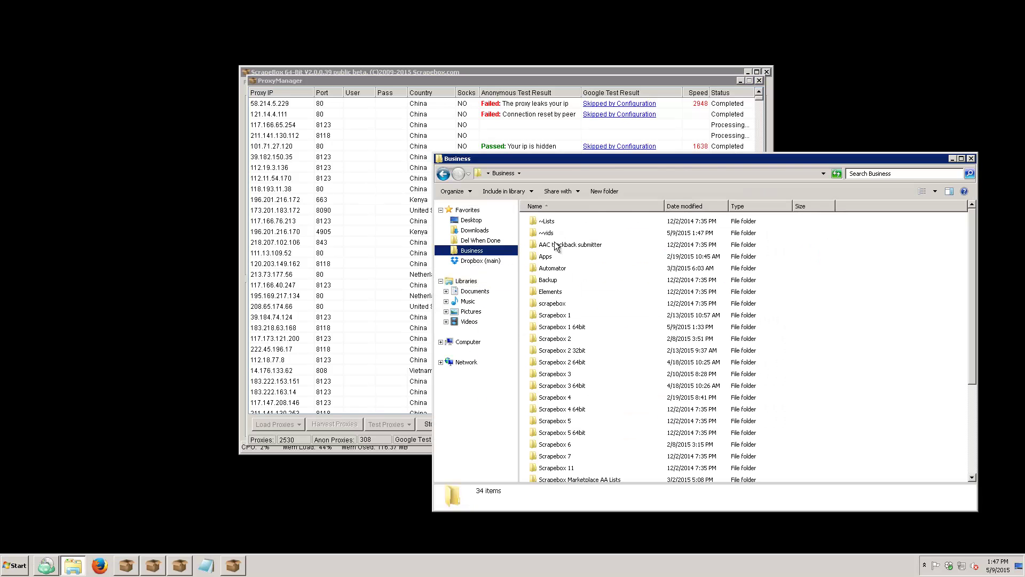
double_click(556, 233)
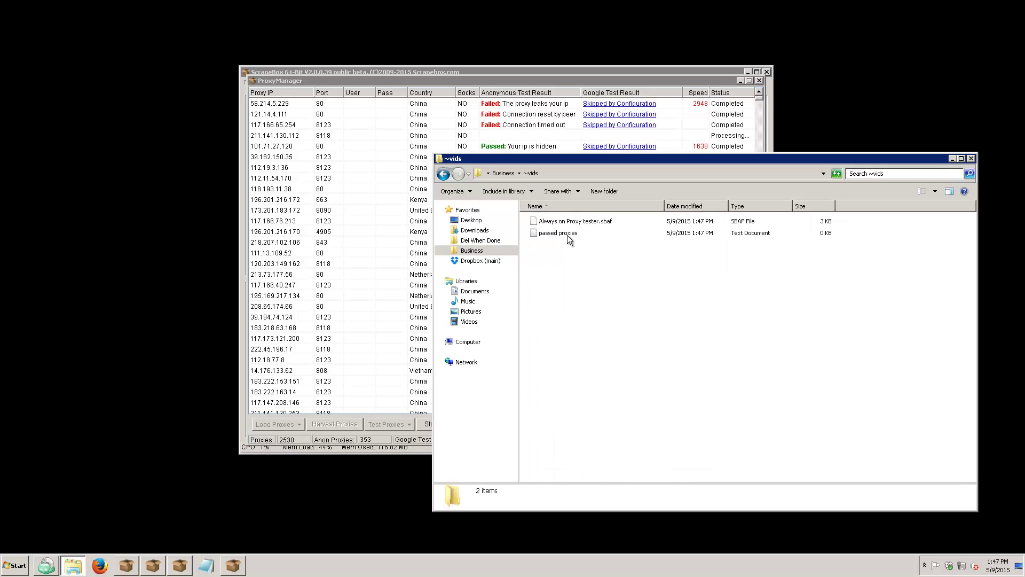
click(568, 234)
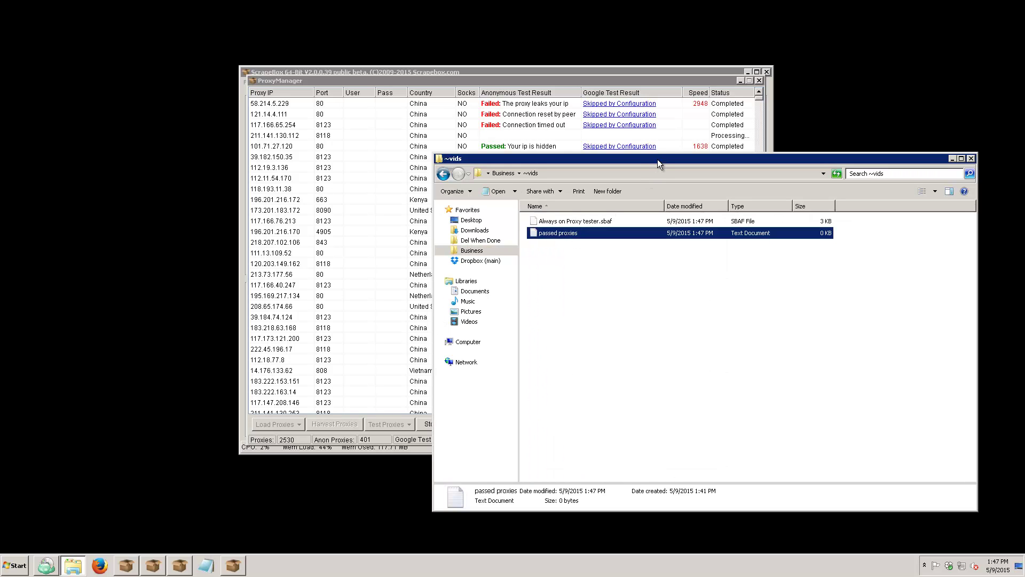
drag(649, 156, 639, 124)
click(613, 78)
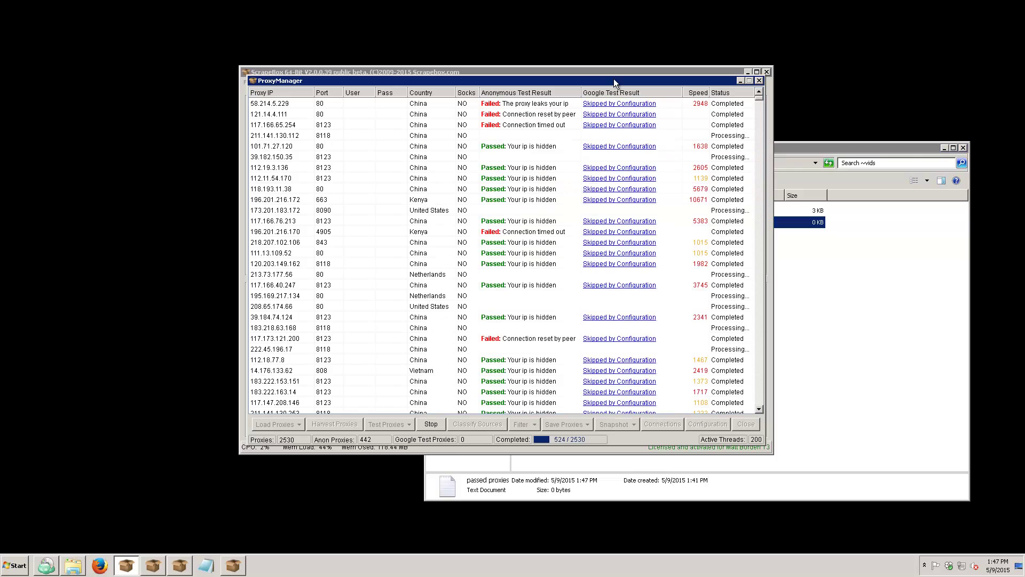
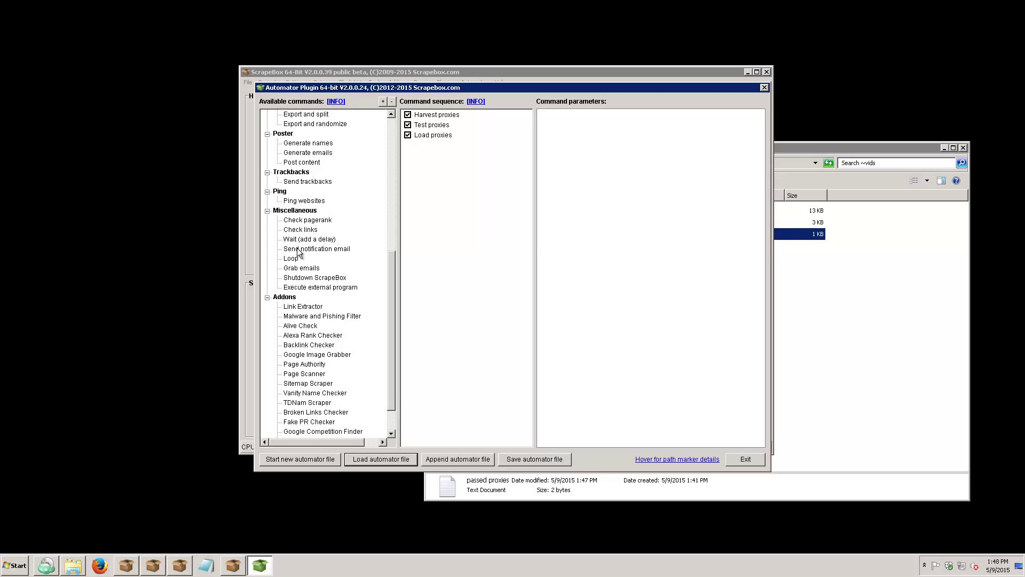
- Add a continuous Loop command after Load proxies in the command sequence
double_click(291, 259)
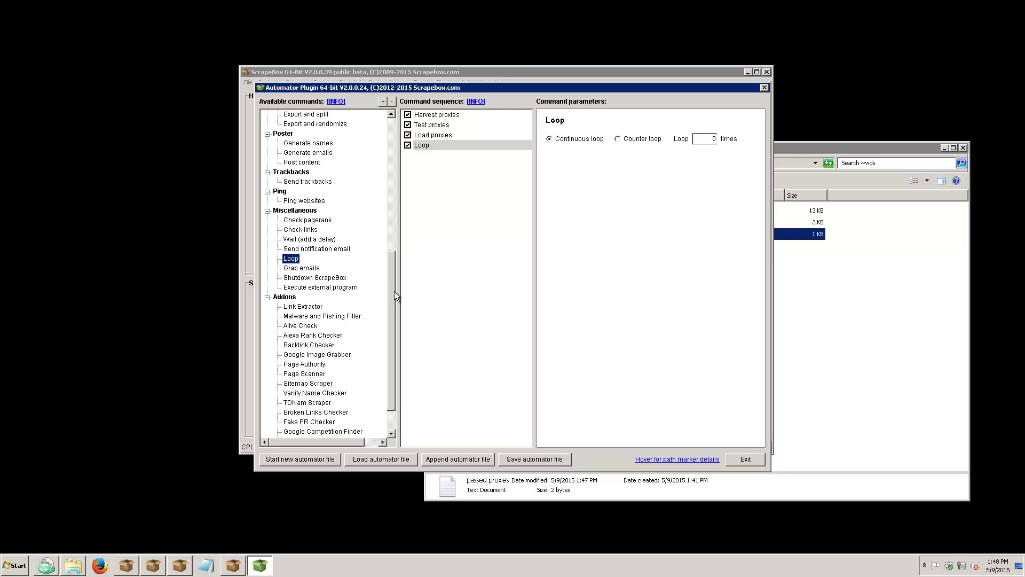
- Save the automator job over the existing "Always on Proxy tester.sbaf" file in Business\~vids, replacing it
drag(392, 284, 397, 144)
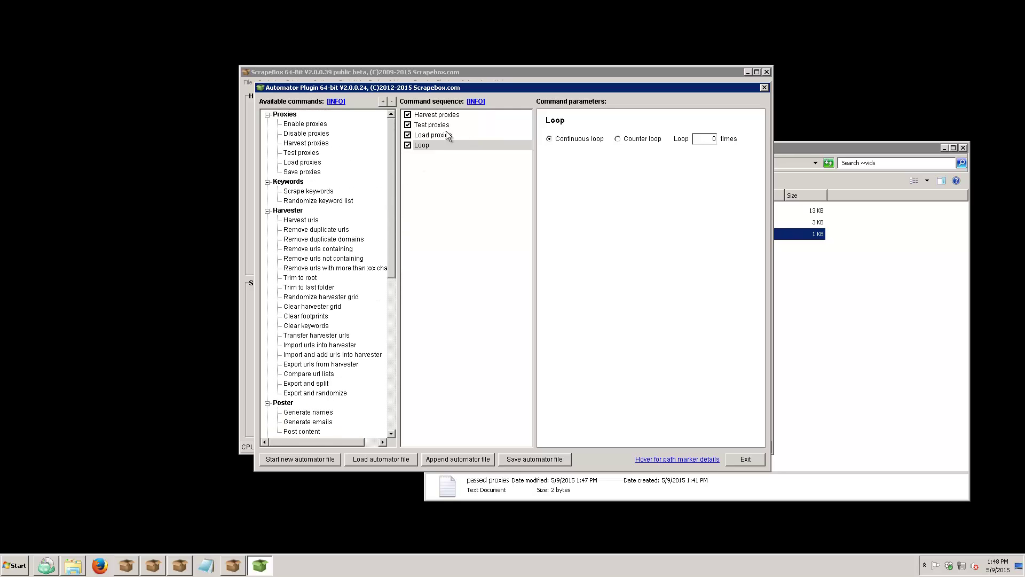
click(533, 459)
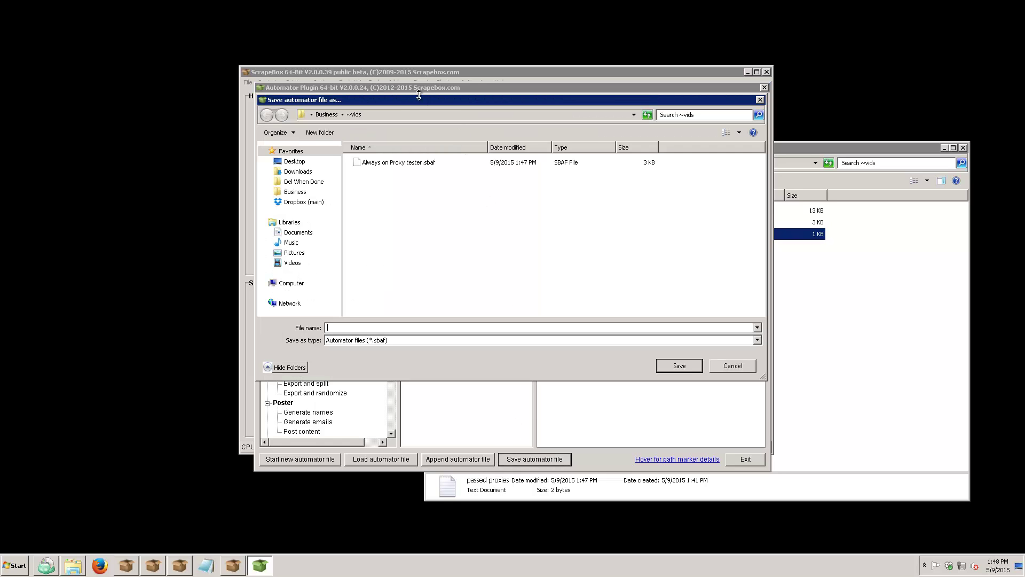
double_click(395, 162)
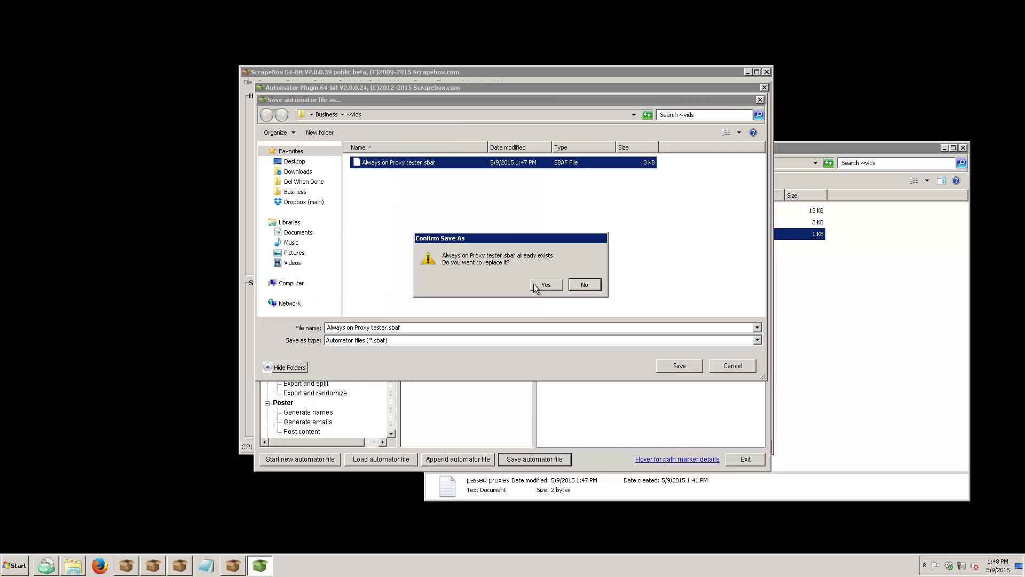
click(534, 284)
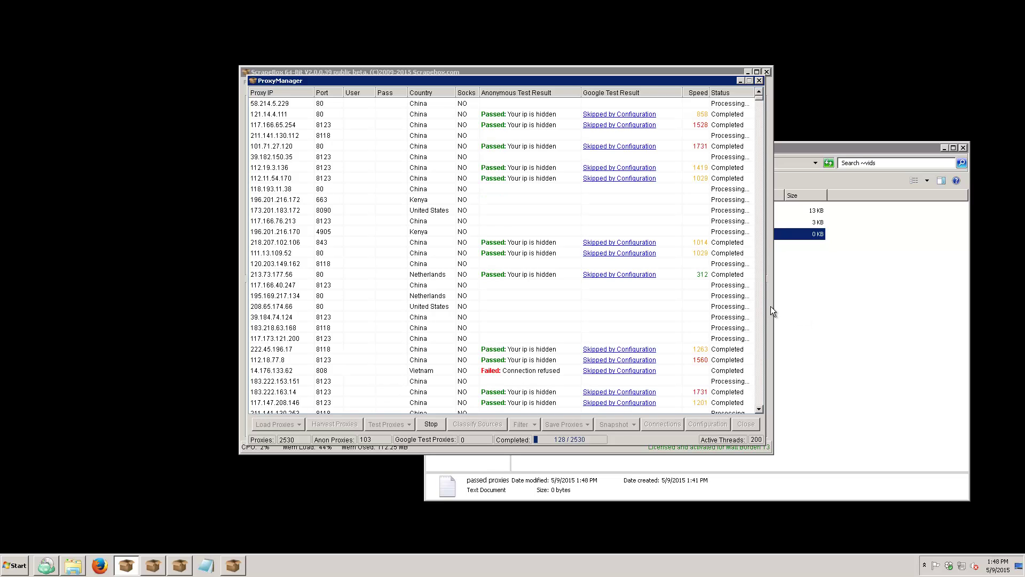
- Switch to Windows Explorer, check the size of the "passed proxies" file in Business\~vids, and reposition the folder window
click(831, 306)
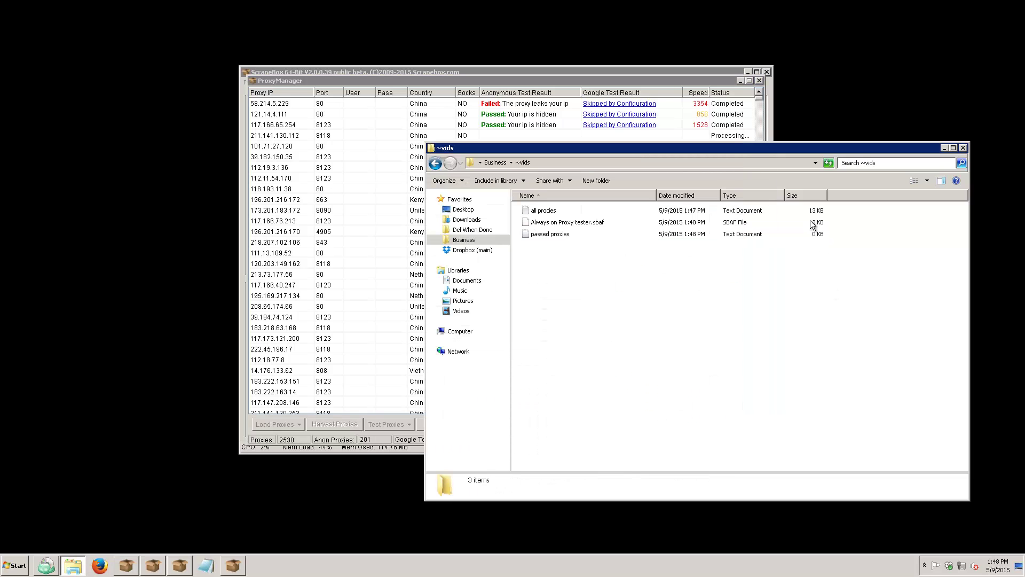
click(536, 236)
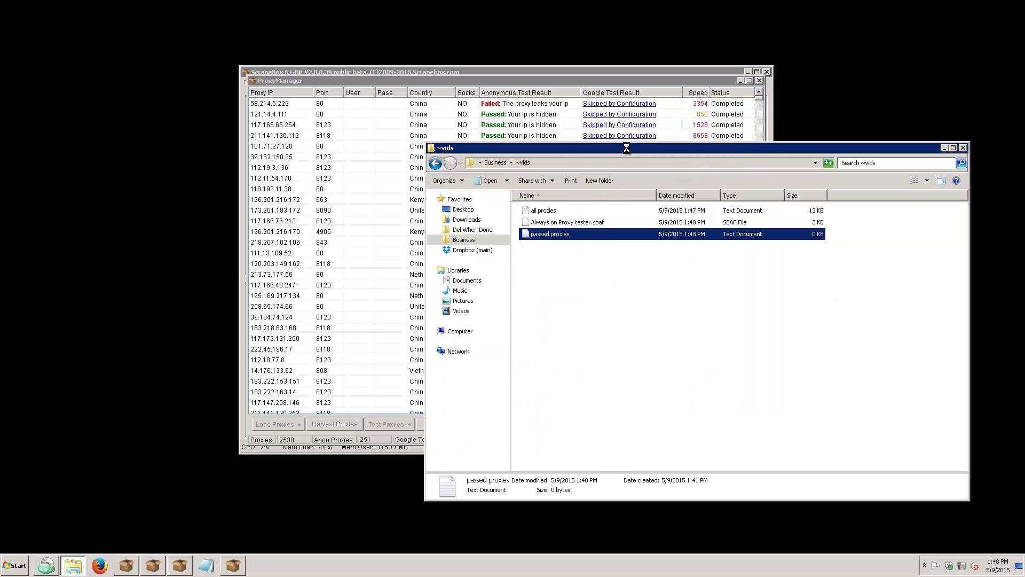
drag(629, 148, 650, 91)
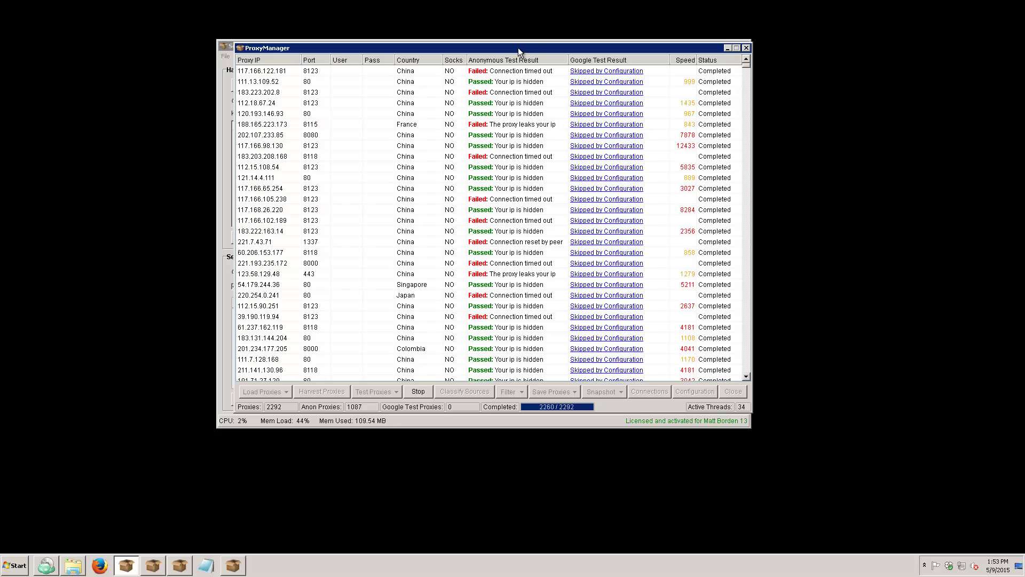
- Move the ProxyManager window aside to view the Run Automator File status behind it
drag(517, 47, 806, 43)
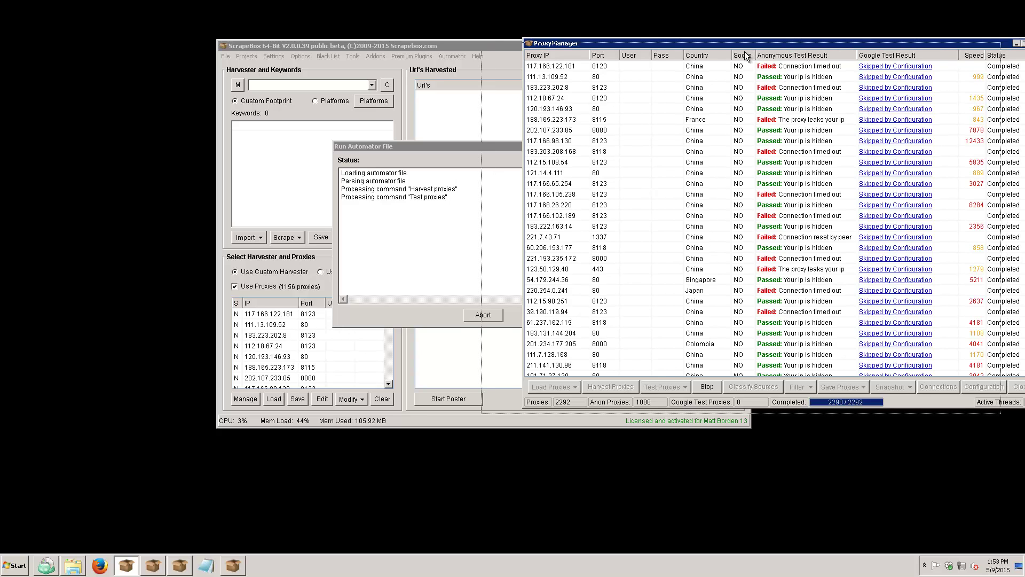
drag(758, 50, 712, 55)
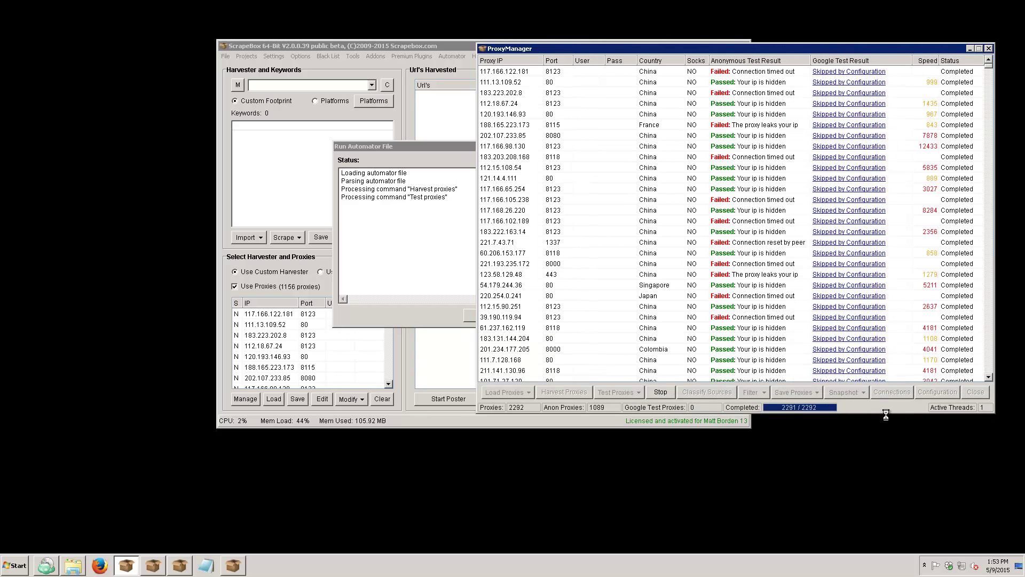